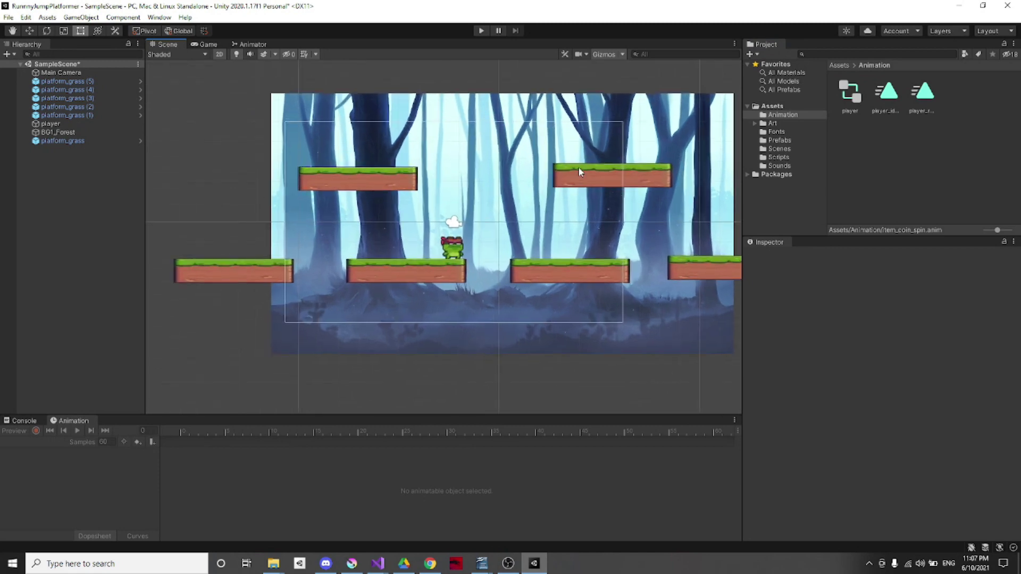
Open the Art folder in the project assets
click(772, 123)
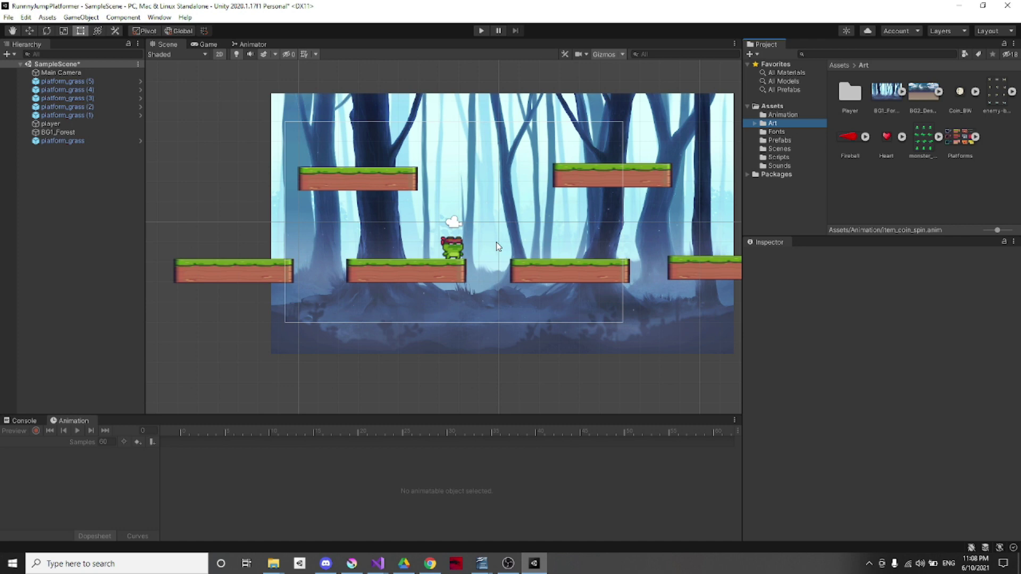
scroll(593, 165, down, 2)
scroll(687, 166, up, 2)
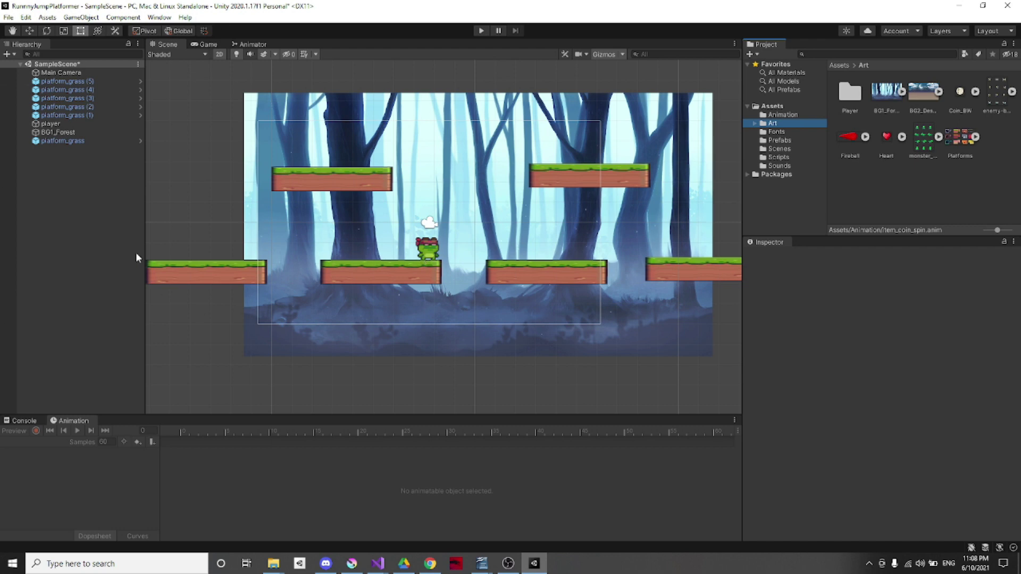
Set the Gravity Scale of the player's Rigidbody 2D to 5
click(56, 123)
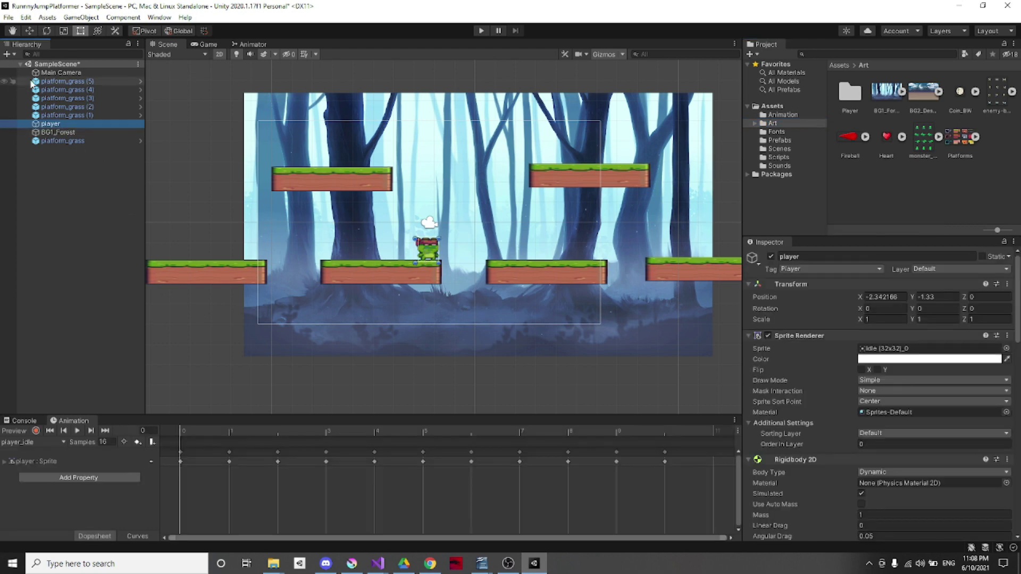
scroll(885, 349, down, 3)
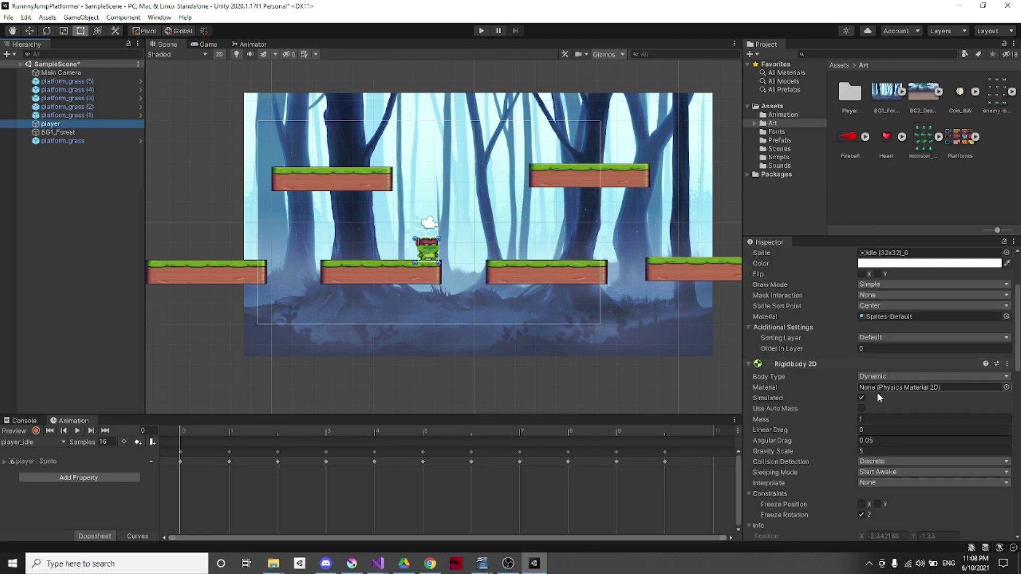
click(885, 451)
text(5)
click(885, 451)
text(1)
double_click(863, 451)
text(5)
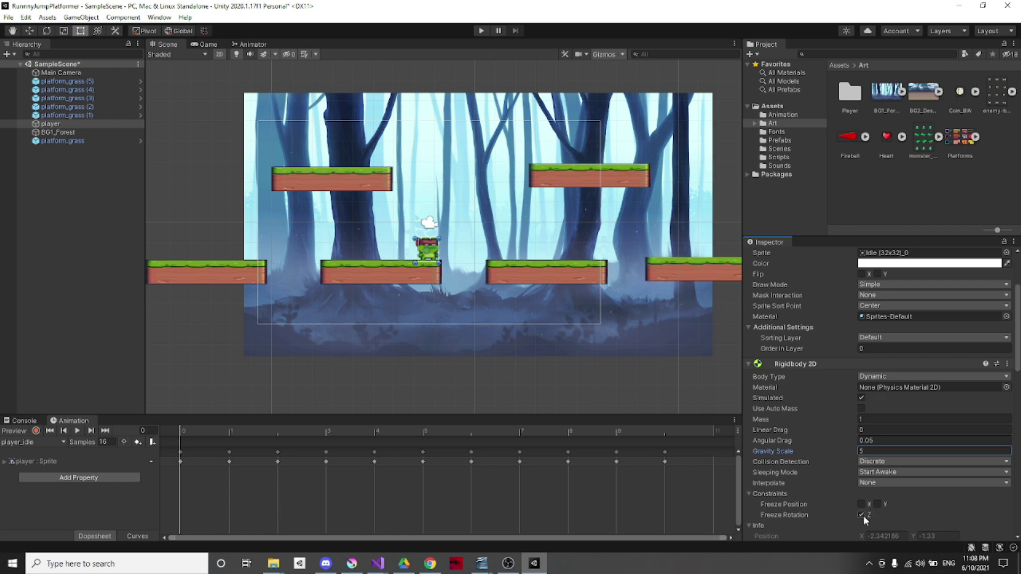
Set the Y value of Jump Height in the player's Player Movement script to 15
scroll(831, 391, down, 10)
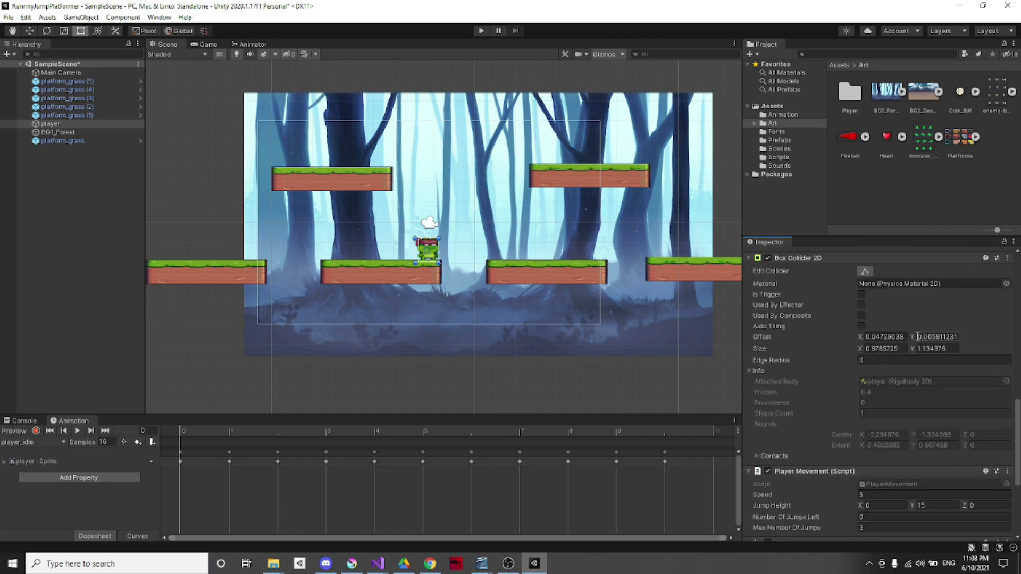
scroll(913, 355, down, 5)
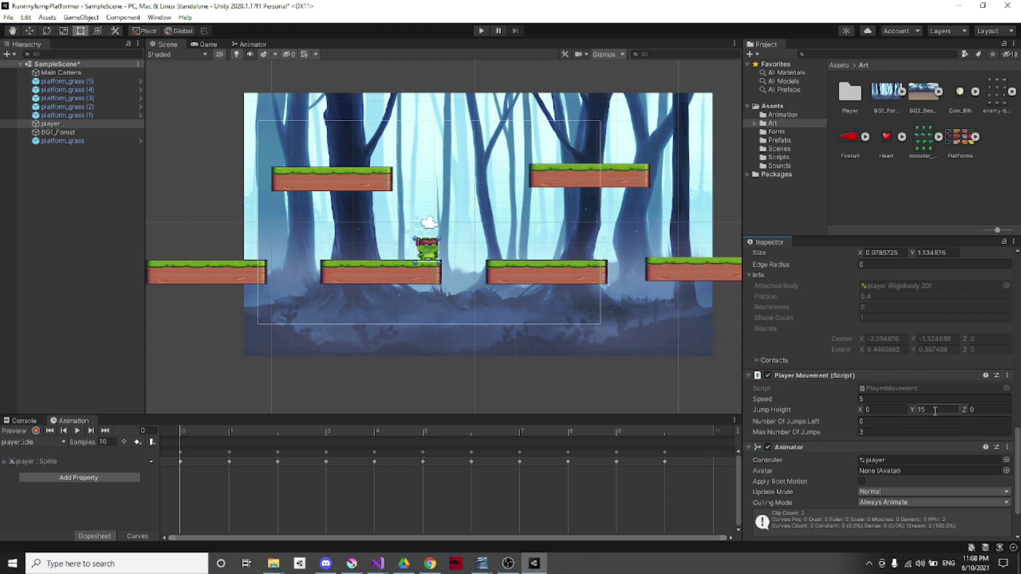
key(BackSpace)
text(15)
Run the game, test the player's movement and repeated jumps around the platforms, and stop play mode
click(482, 31)
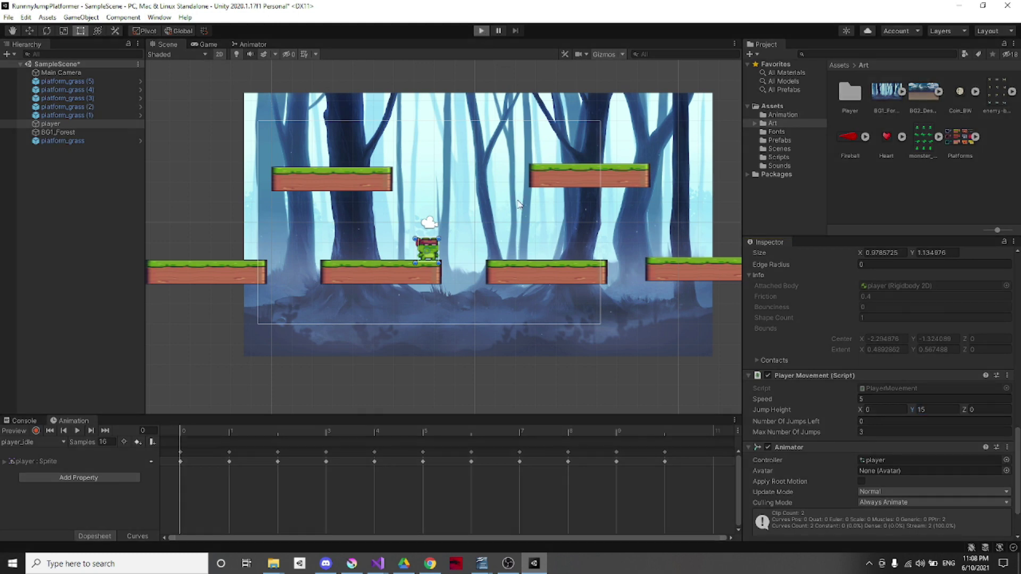
key(space)
key(Left)
key(space)
key(Right)
key(space)
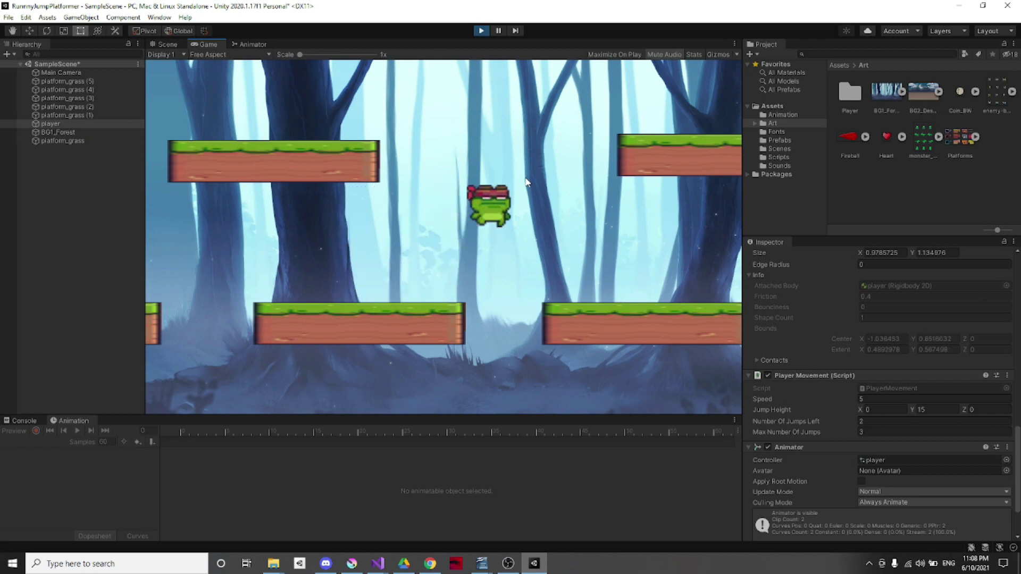
key(Left)
key(space)
key(space)
key(Left)
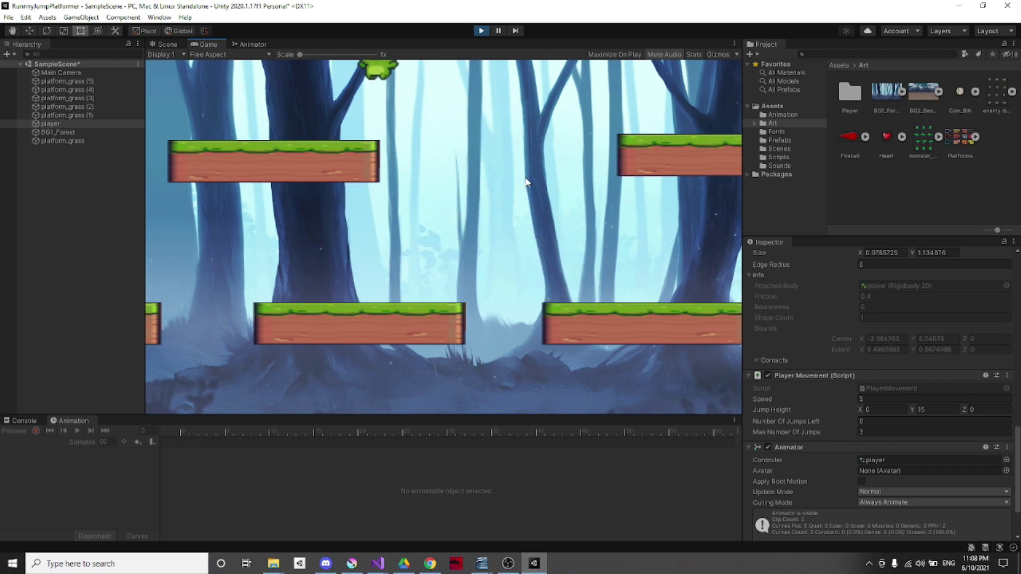
key(Right)
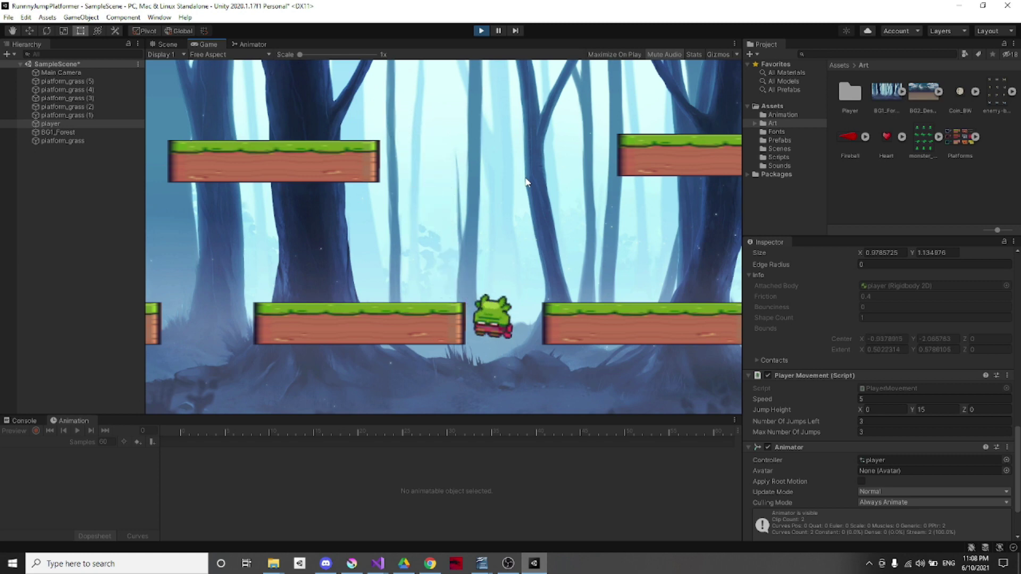
click(480, 31)
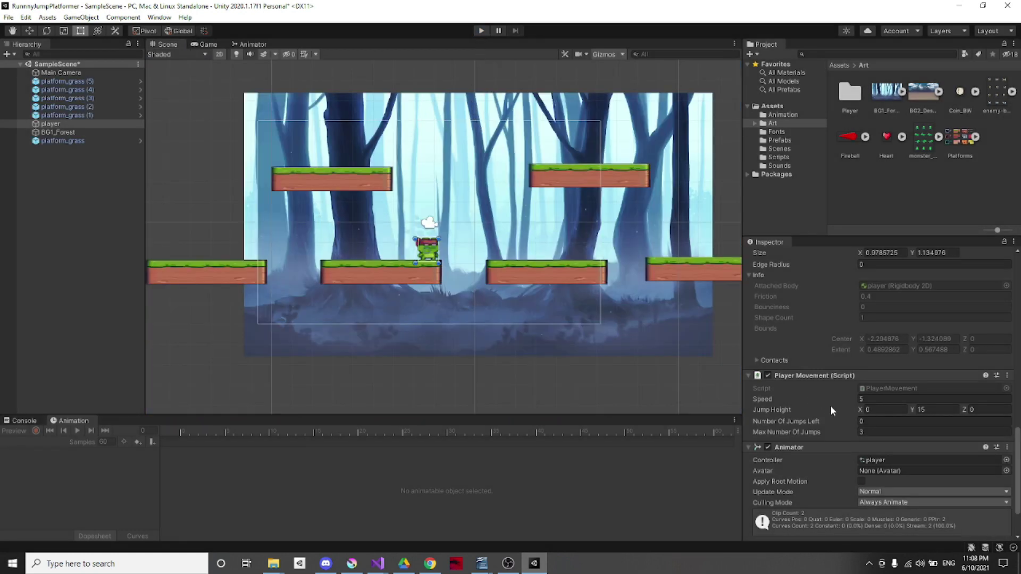
Turn on Freeze Rotation Z in the constraints of the player's Rigidbody 2D
scroll(830, 405, up, 3)
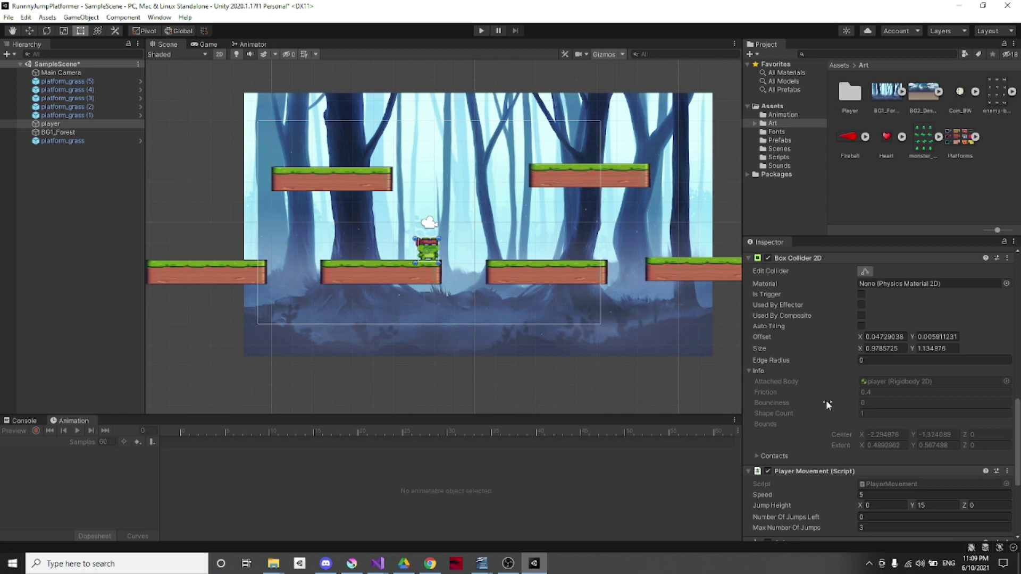
scroll(826, 400, up, 3)
scroll(825, 400, up, 3)
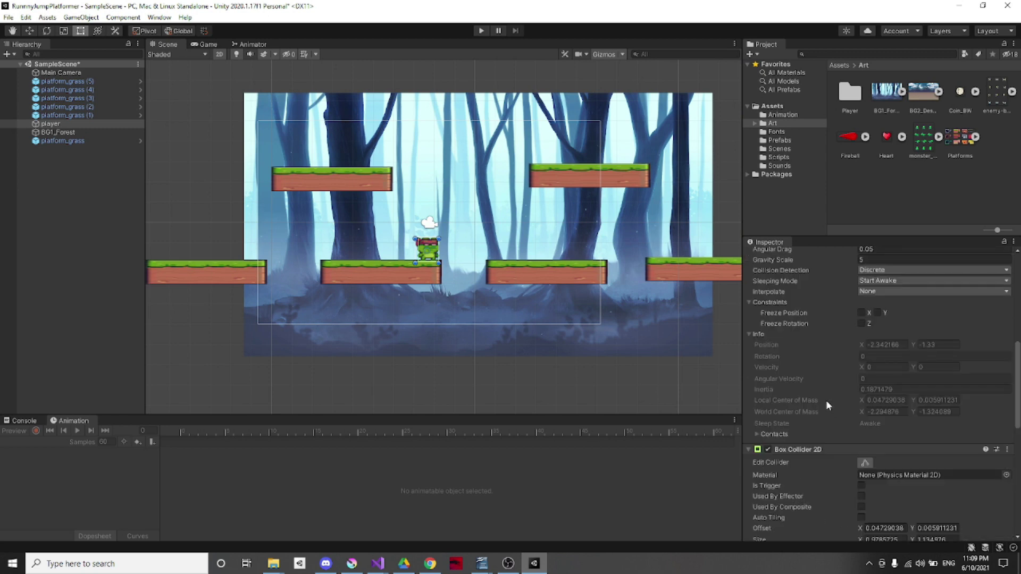
scroll(897, 296, up, 3)
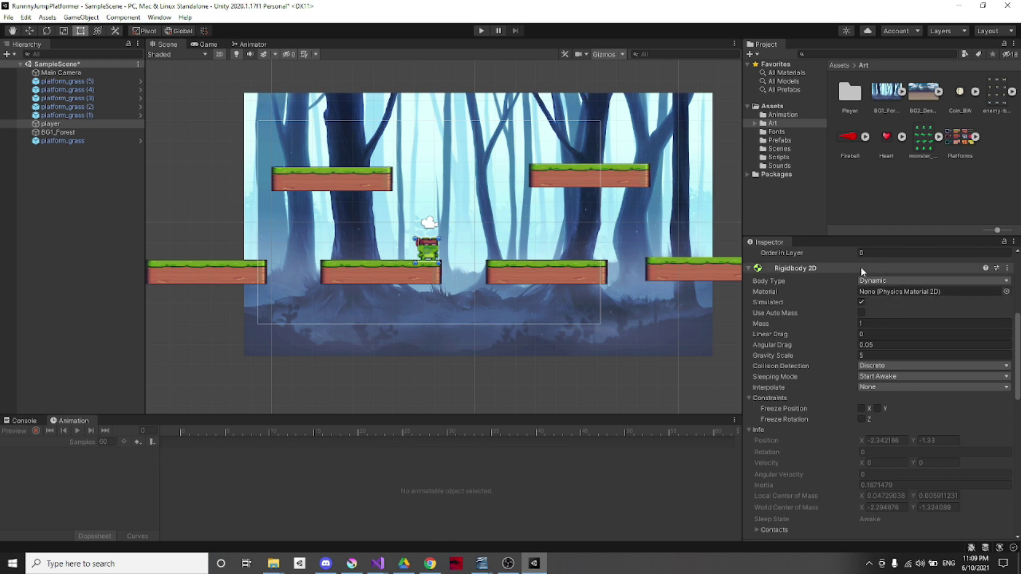
scroll(794, 372, down, 3)
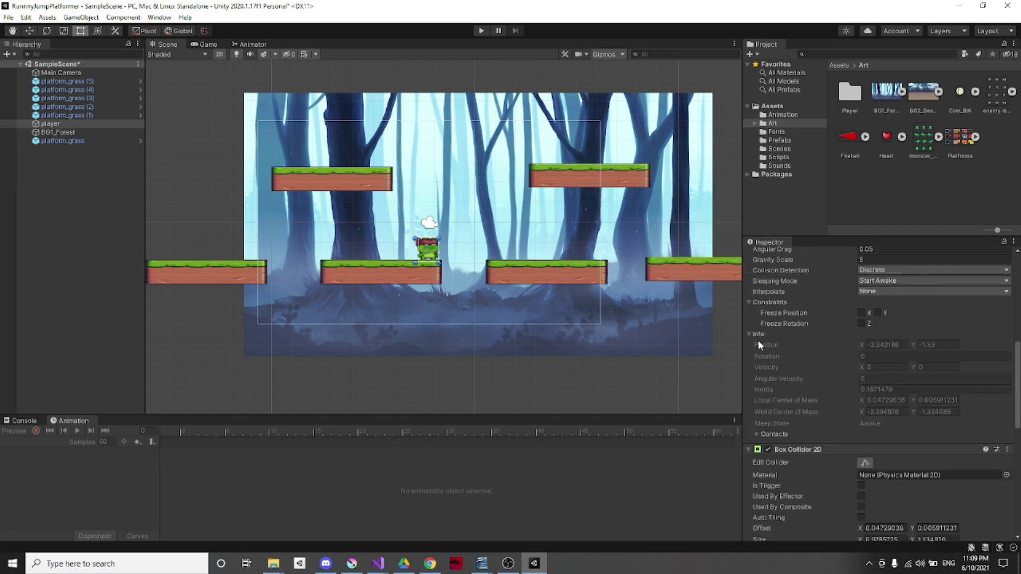
click(750, 302)
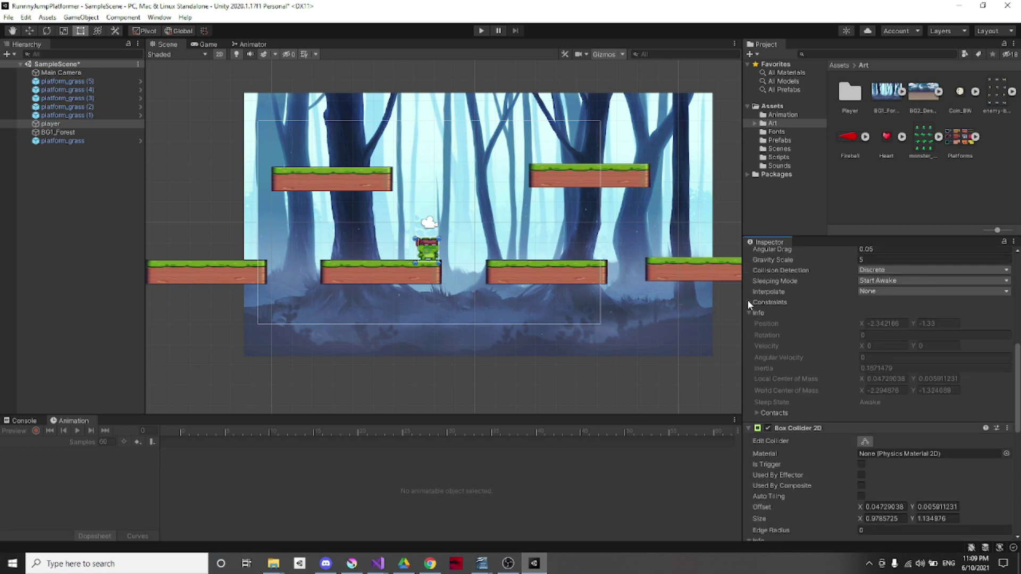
click(748, 302)
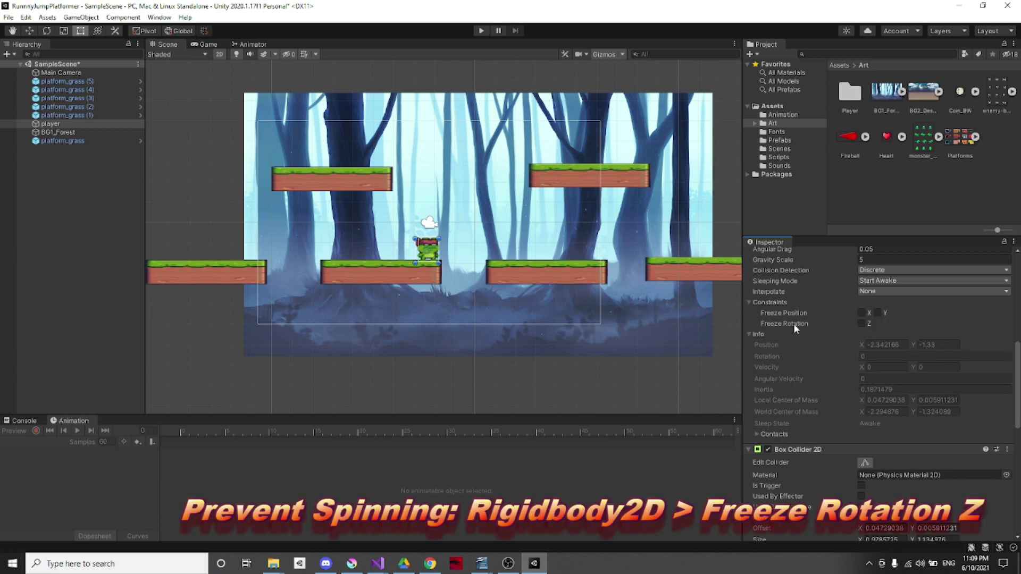
click(860, 323)
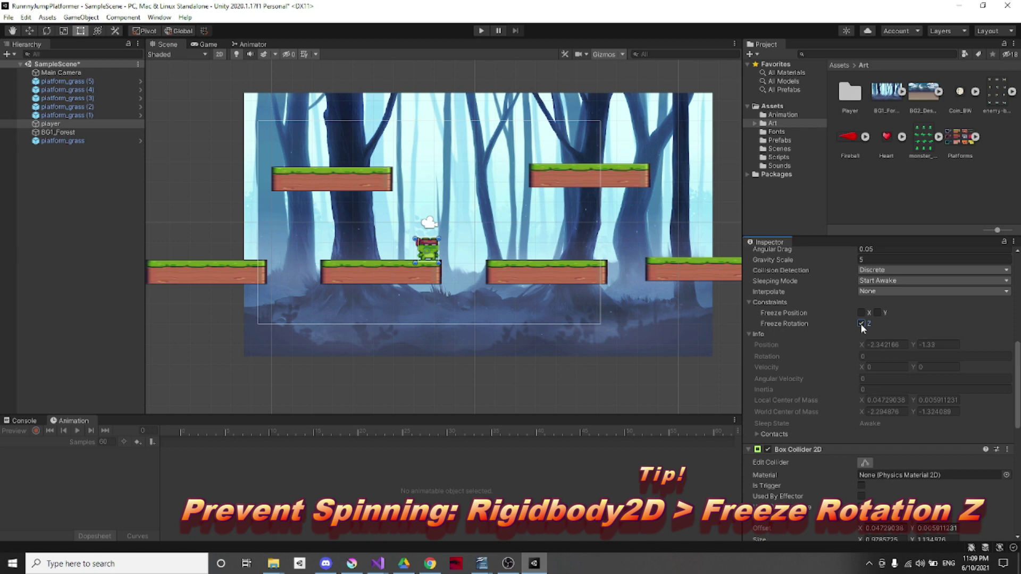
scroll(651, 154, down, 3)
scroll(646, 151, up, 3)
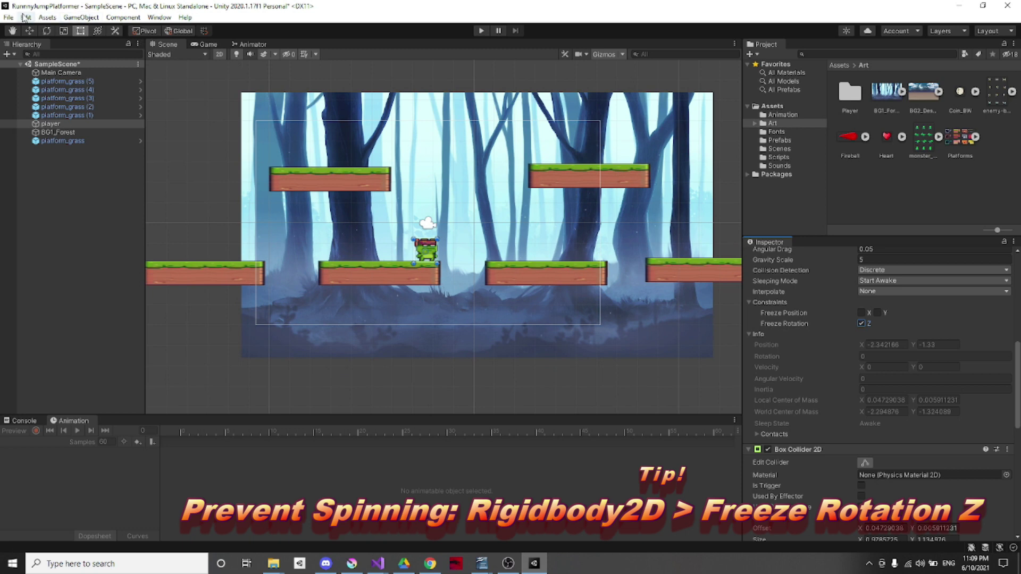
Check the player's Gravity Scale and the X and Y gravity in the Physics 2D project settings, and close the settings
scroll(912, 314, up, 4)
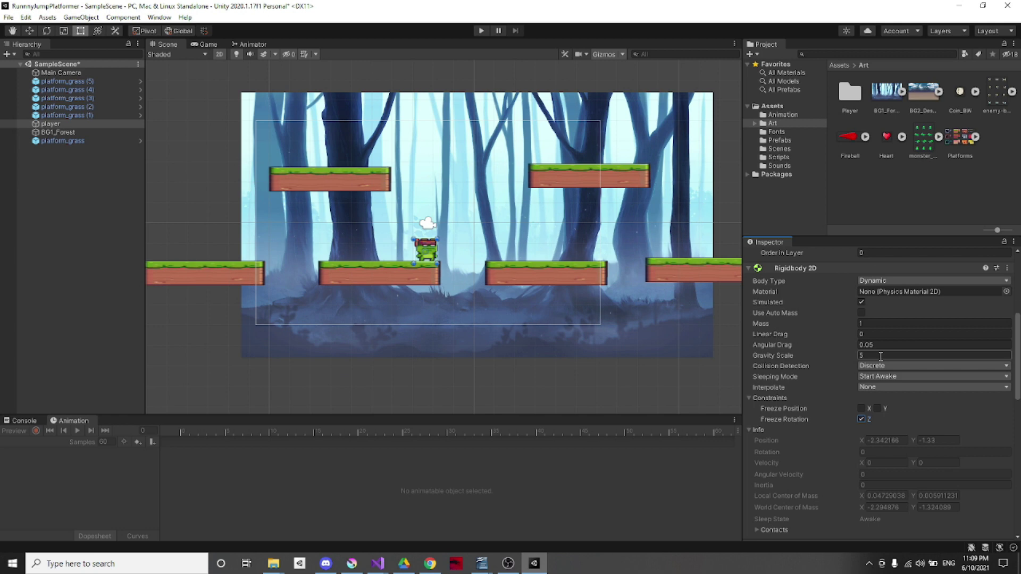
click(880, 356)
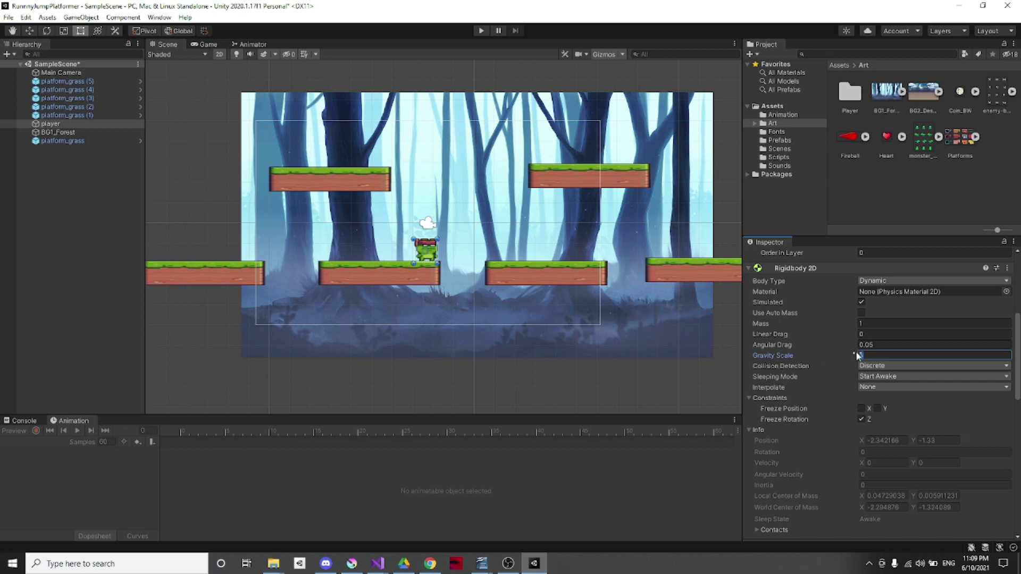
click(26, 18)
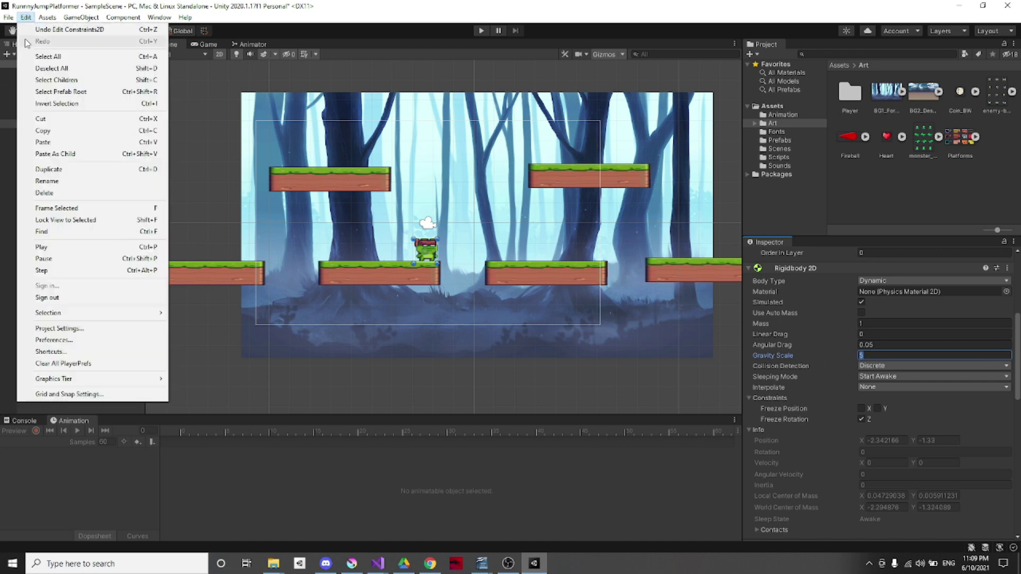
click(69, 329)
click(207, 168)
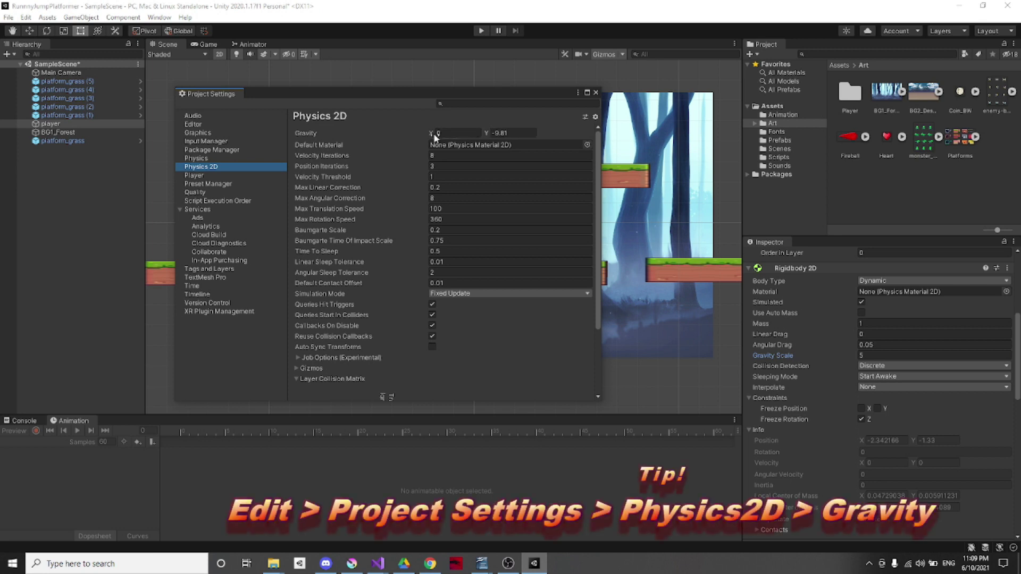
click(508, 132)
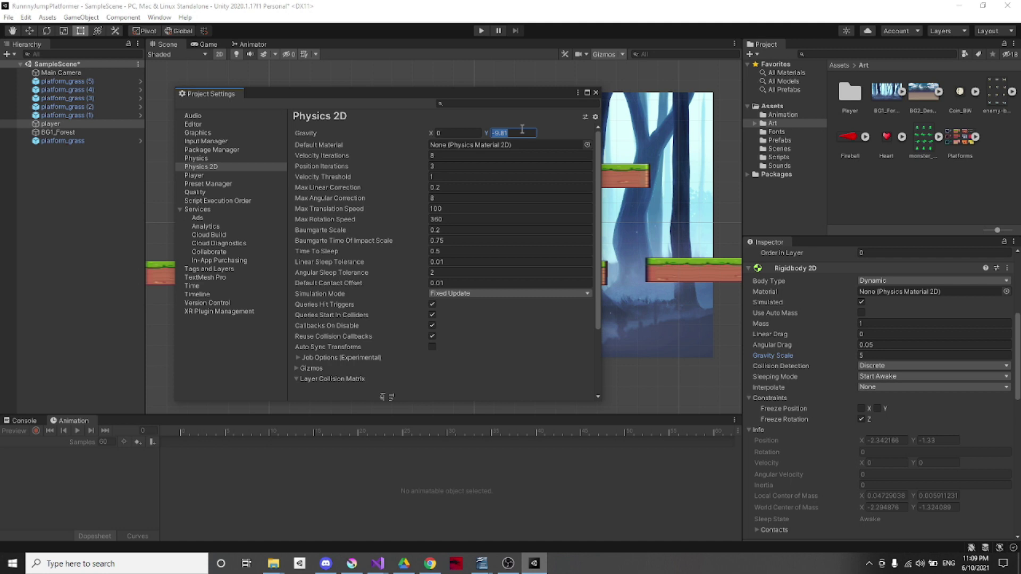
click(441, 133)
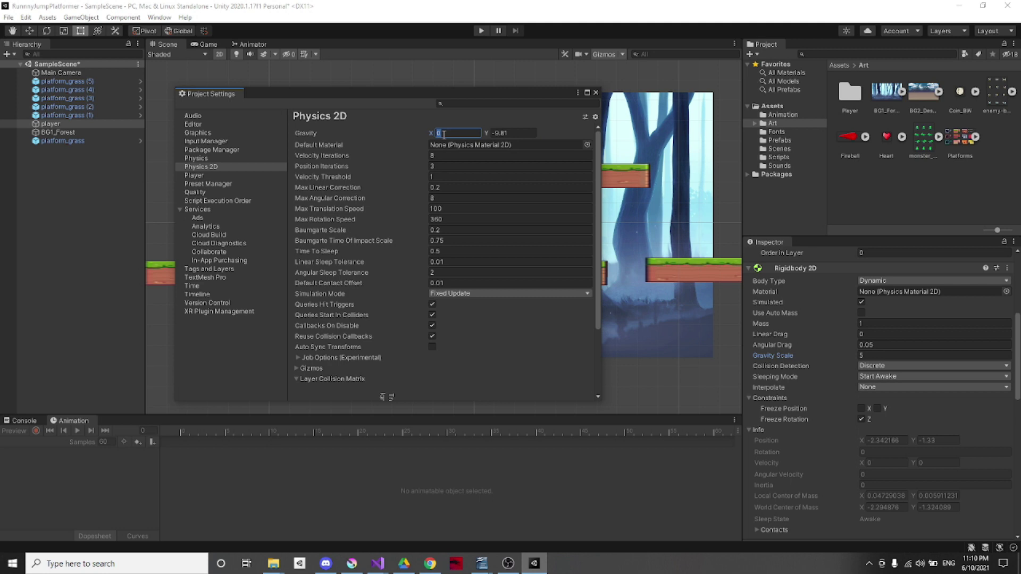
click(526, 133)
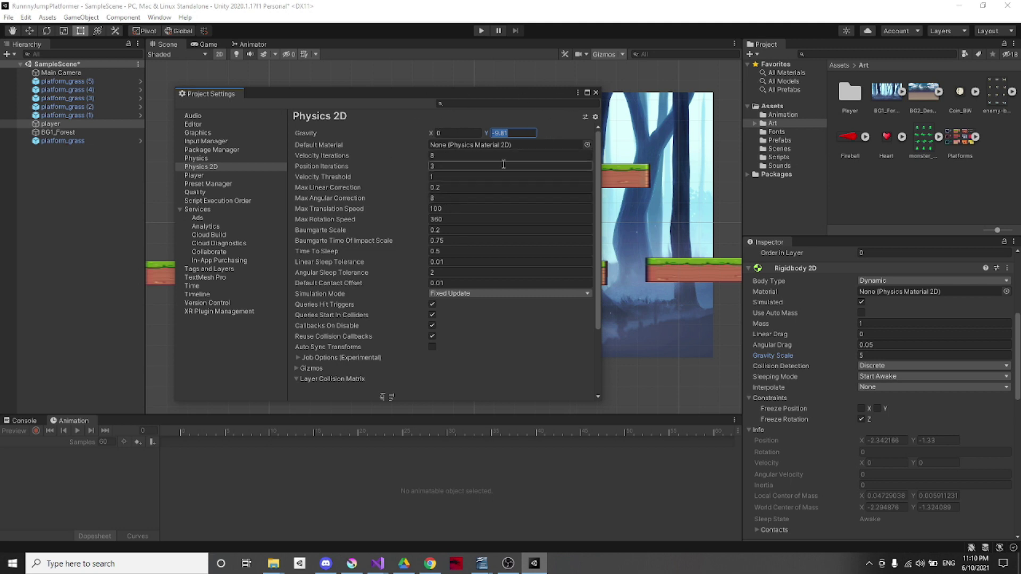
click(594, 93)
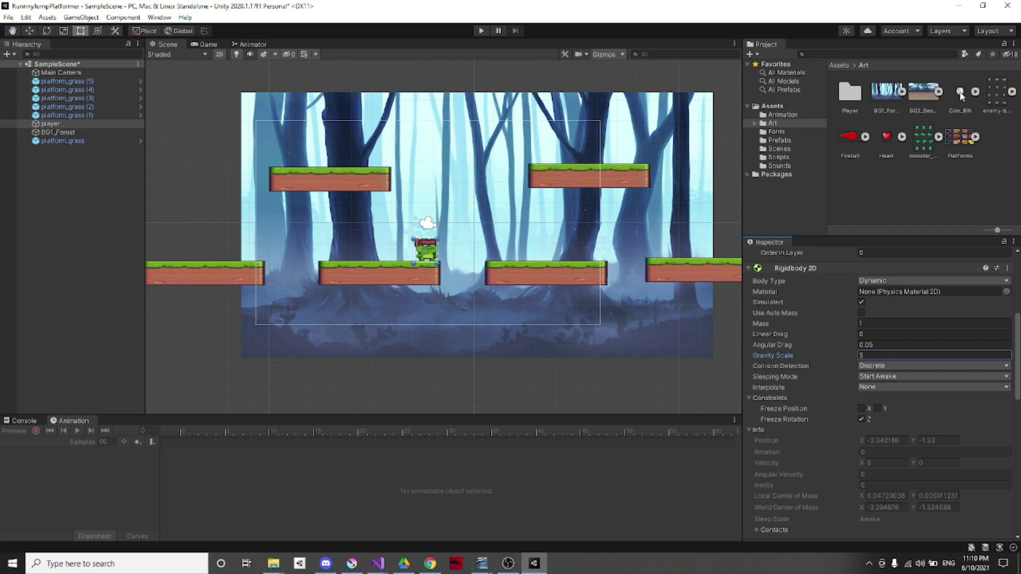
Place the Coin_BW sprite between the two upper platforms at about X 0.61, Y 1.63, and check its Pixels Per Unit import setting
drag(956, 94, 486, 189)
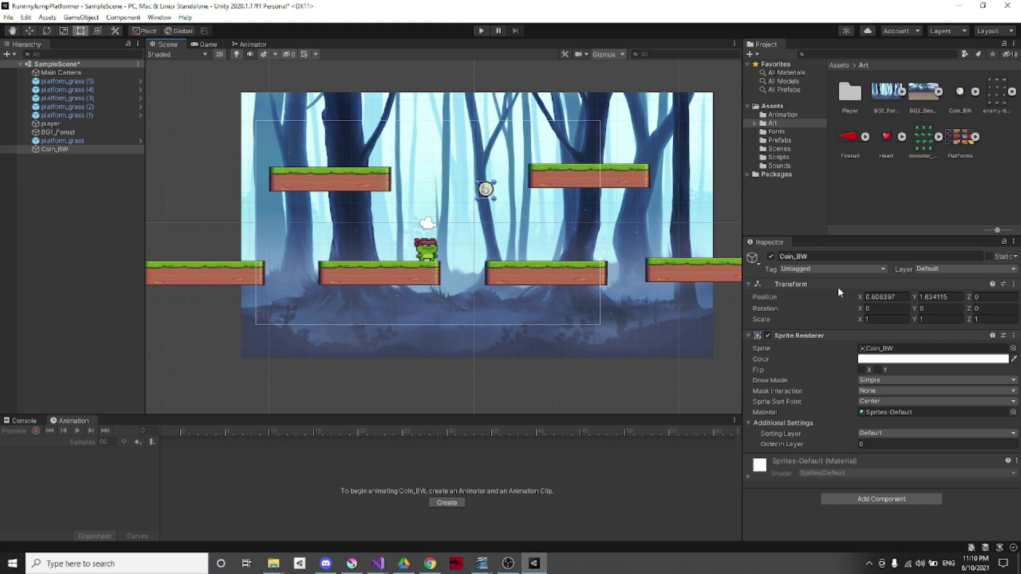
click(961, 94)
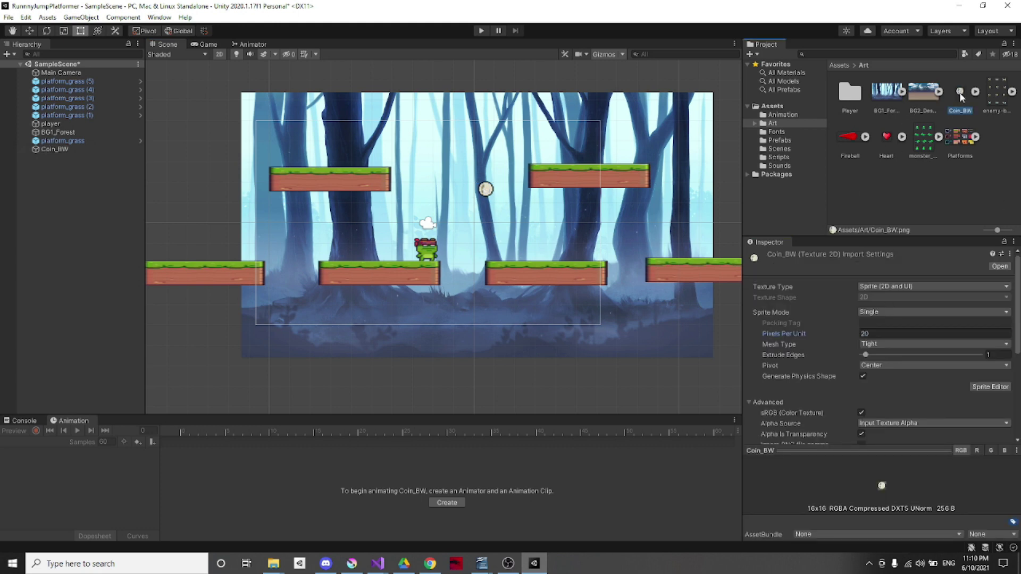
click(877, 334)
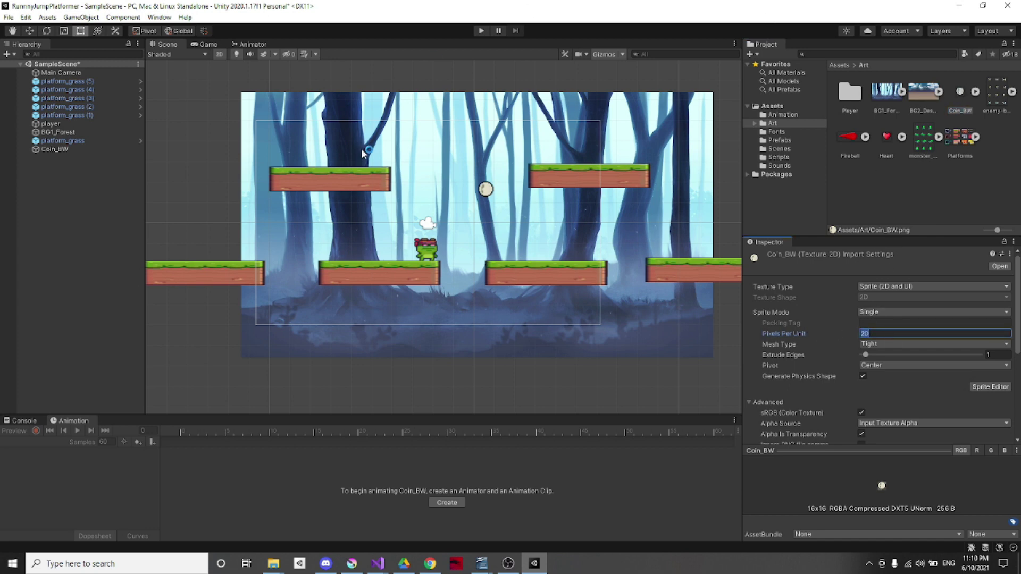
click(230, 151)
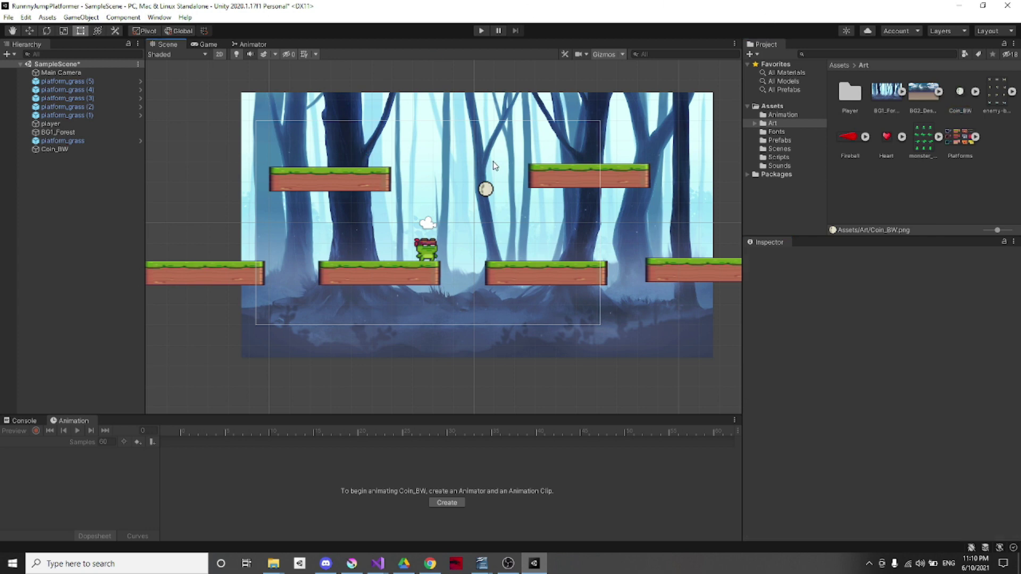
Rename the coin object in the scene as Item_coin
click(488, 193)
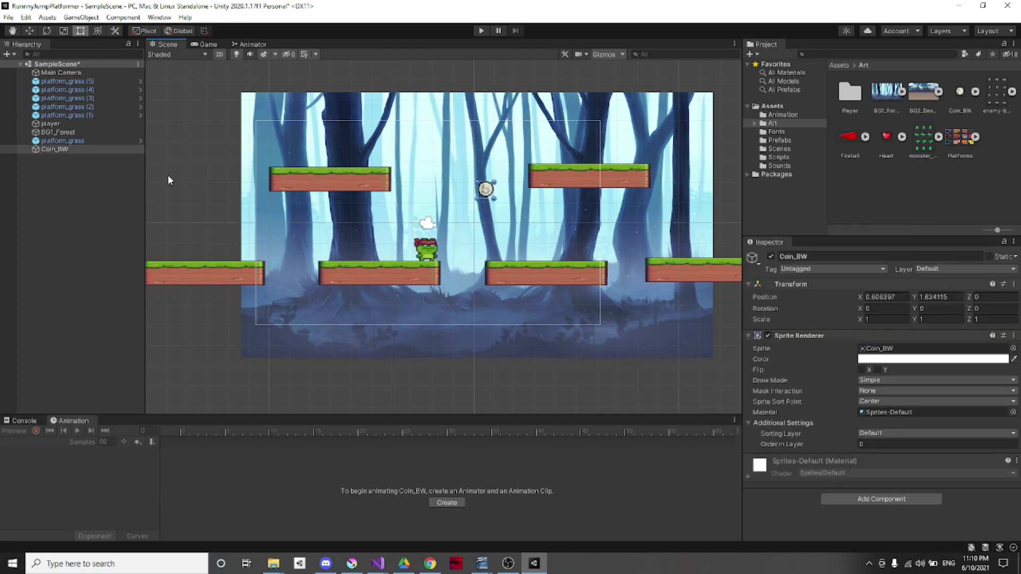
click(55, 149)
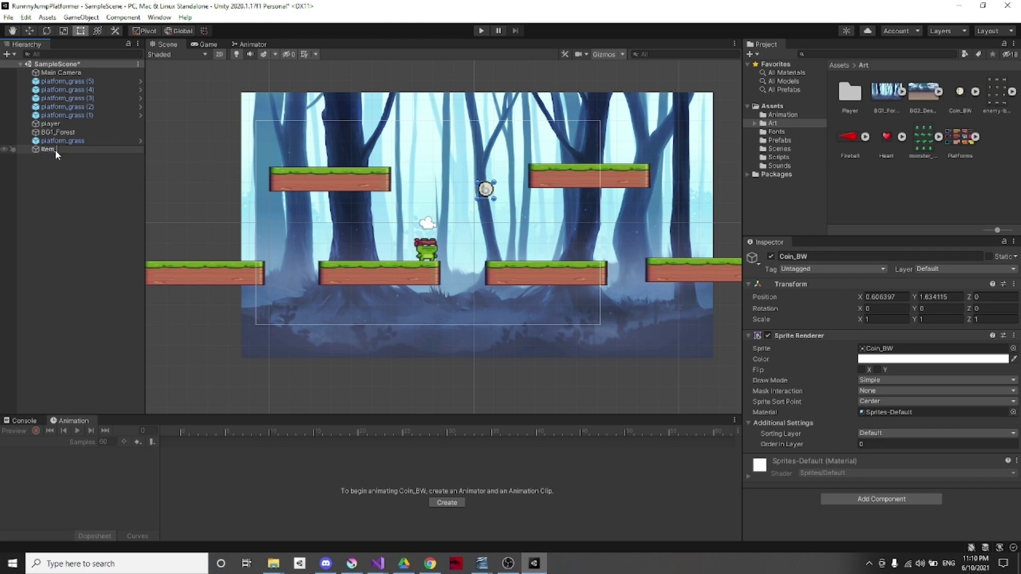
text(Item_coin)
key(Return)
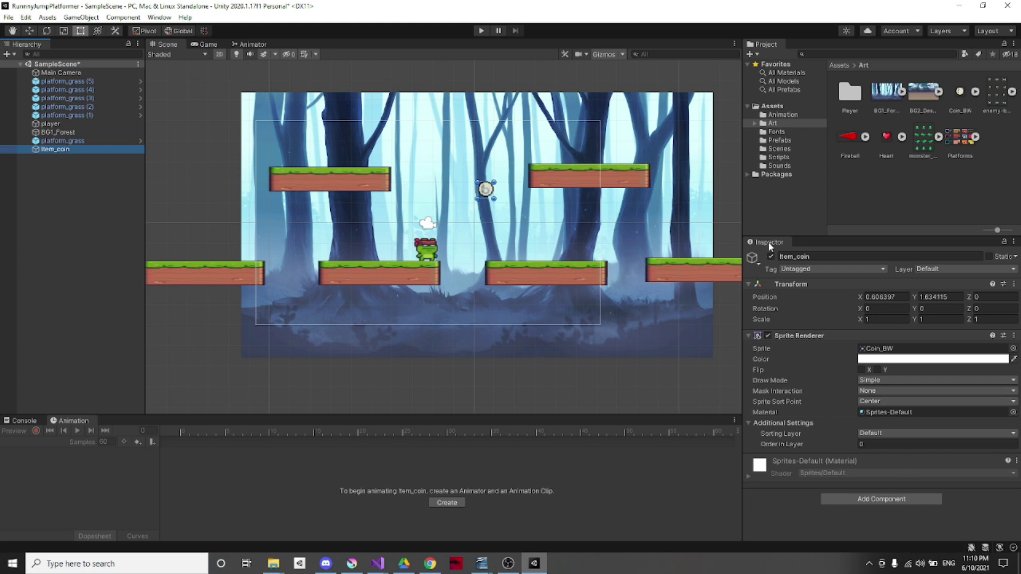
Add a Circle Collider 2D to Item_coin and enlarge its circle slightly beyond the coin sprite, to a radius of about 0.44
click(862, 500)
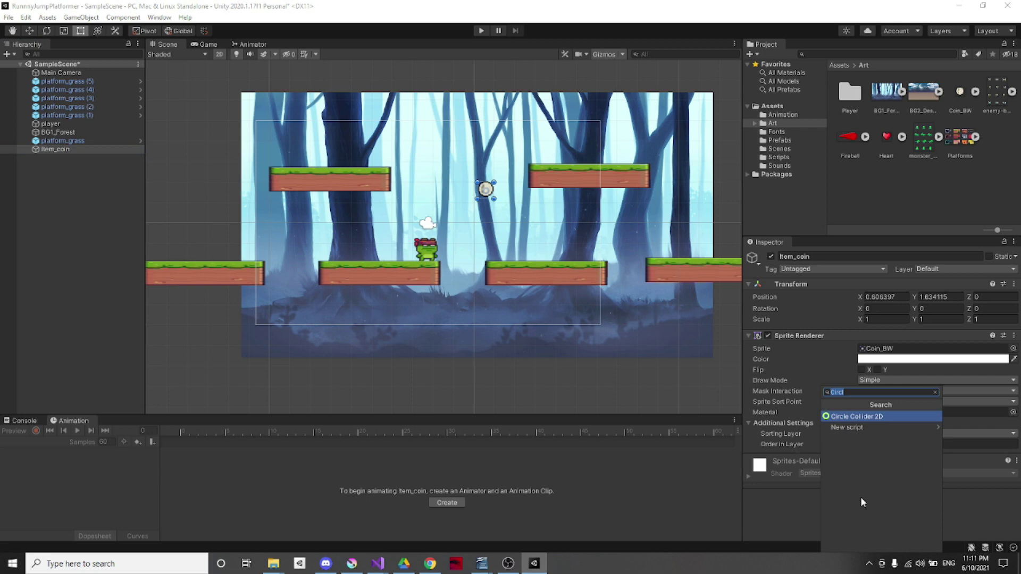
click(860, 419)
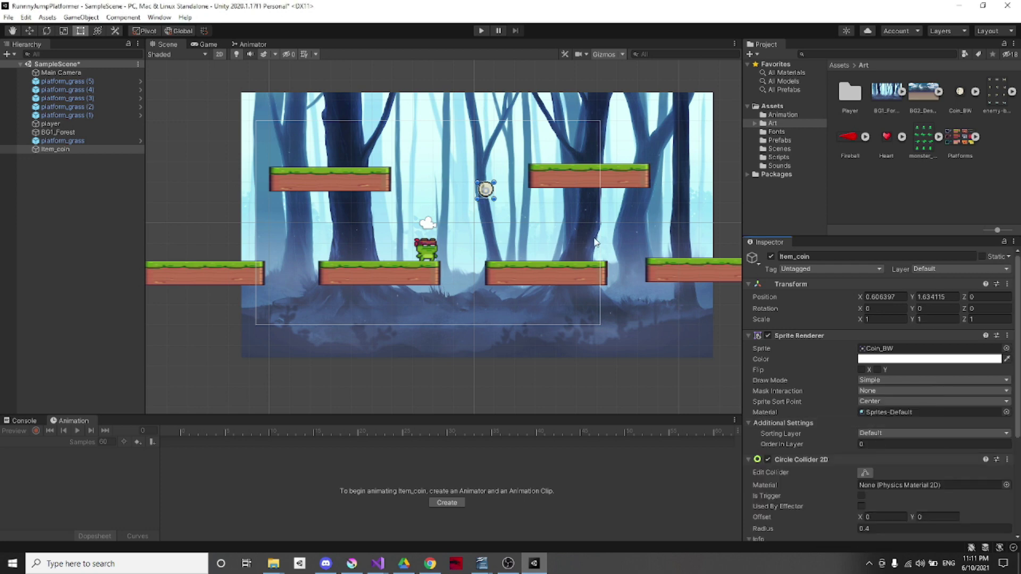
scroll(502, 195, up, 2)
scroll(501, 195, up, 8)
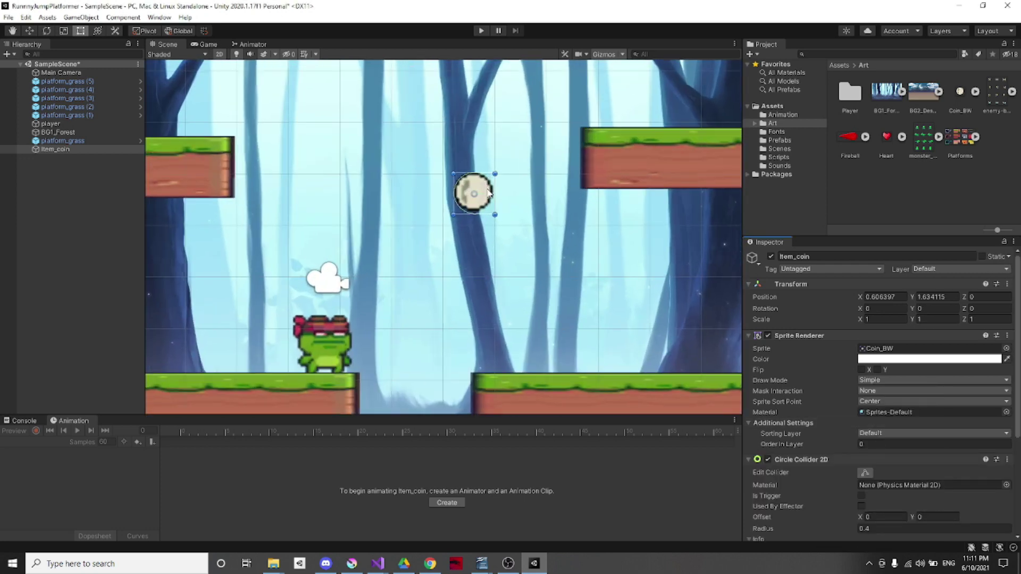
scroll(432, 129, up, 3)
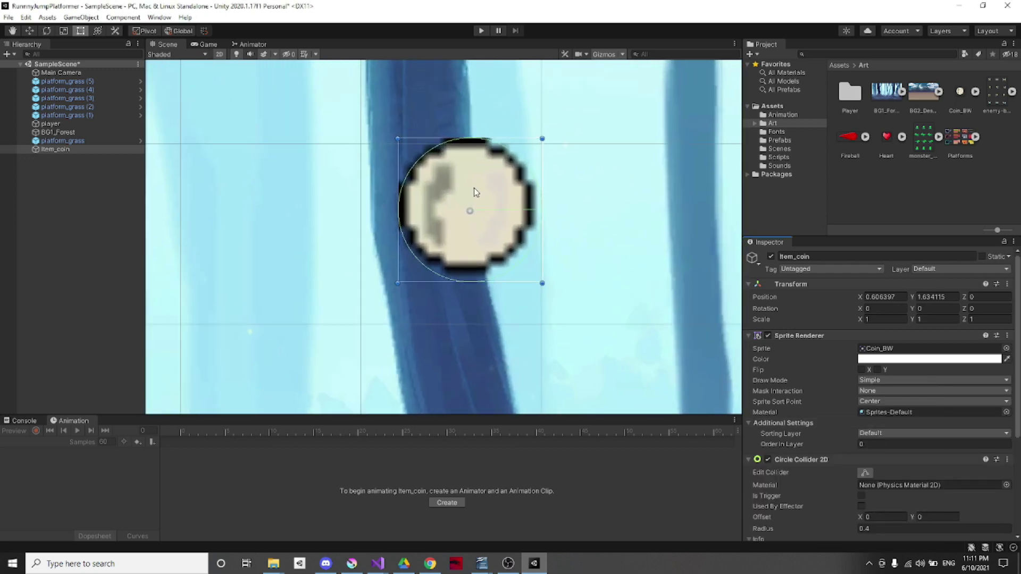
scroll(977, 395, down, 4)
click(865, 377)
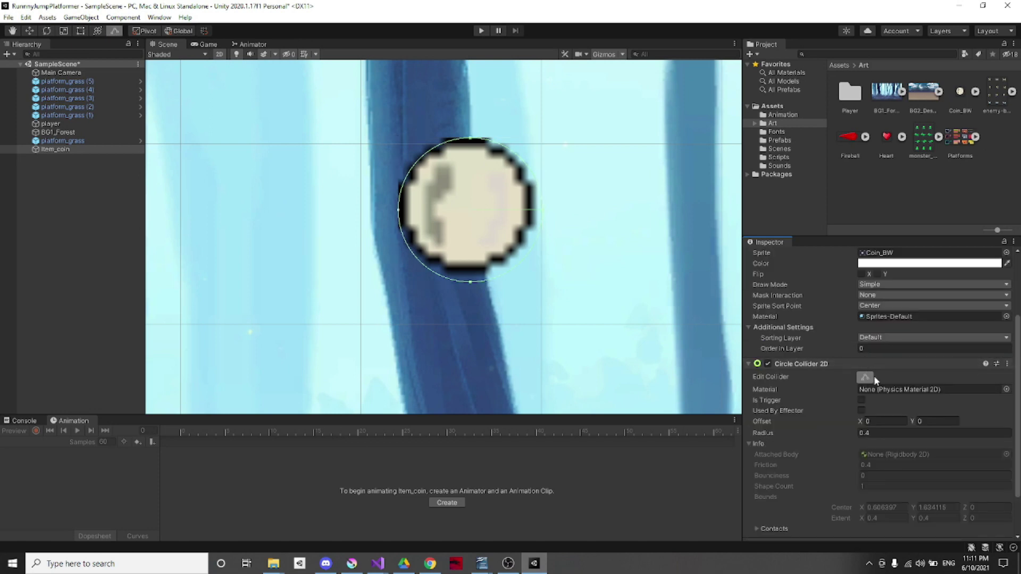
click(874, 378)
click(870, 379)
drag(399, 211, 390, 212)
drag(468, 136, 467, 126)
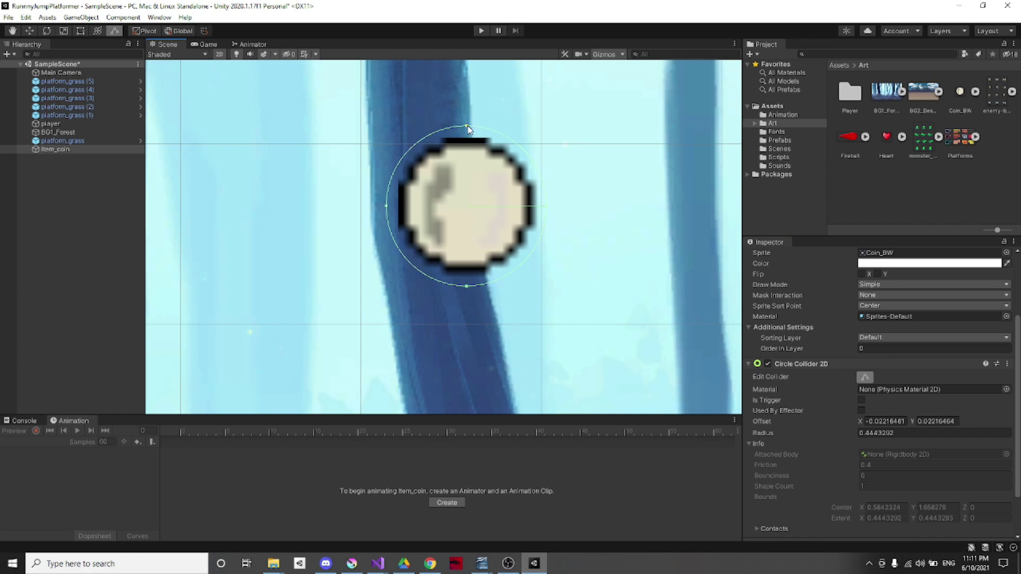
click(869, 380)
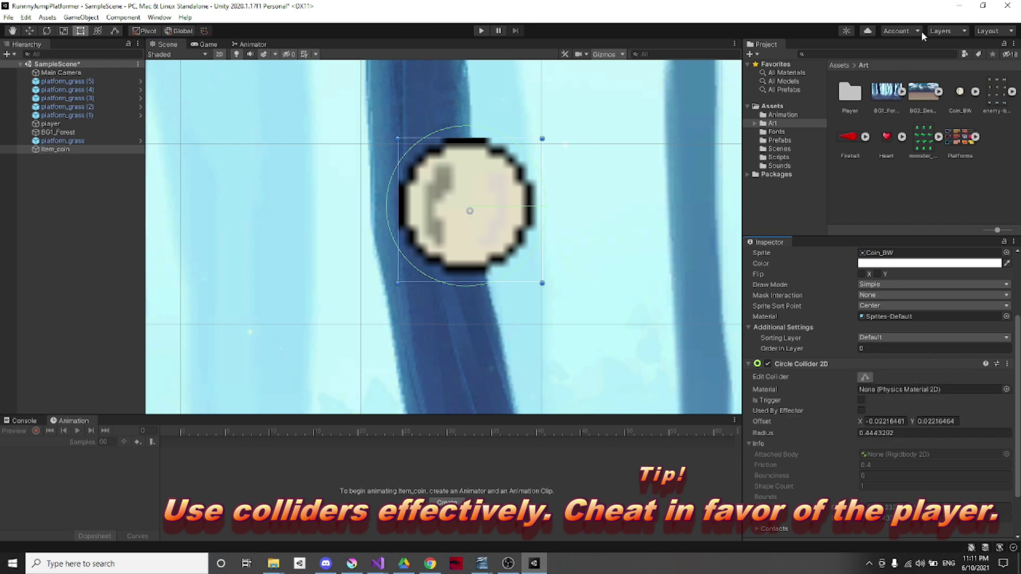
Set the coin's Sprite Renderer color to bright yellow, hex FCFF00
scroll(518, 199, down, 1)
scroll(518, 199, down, 2)
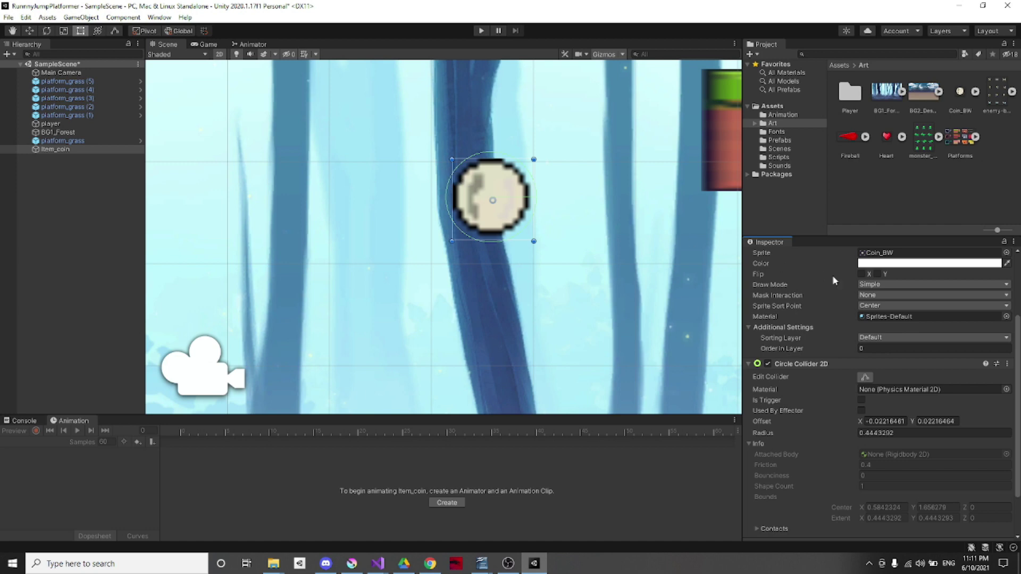
scroll(824, 271, down, 2)
scroll(885, 291, up, 4)
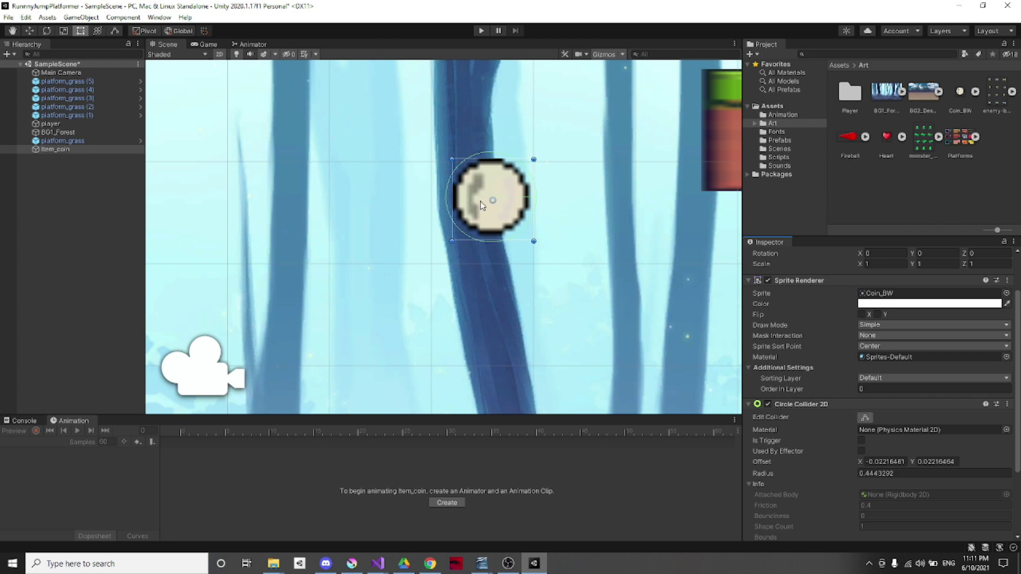
scroll(610, 221, down, 6)
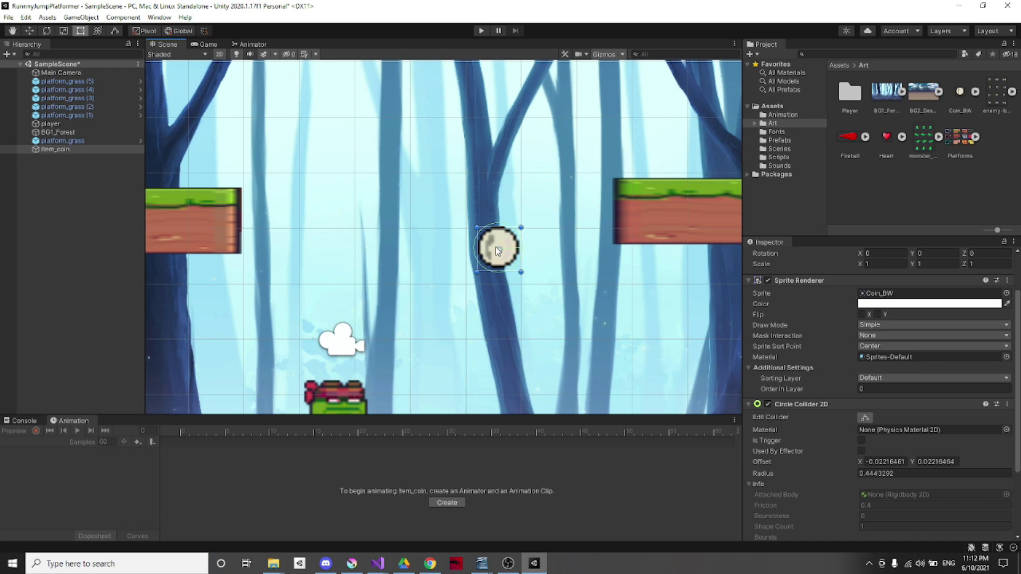
click(894, 306)
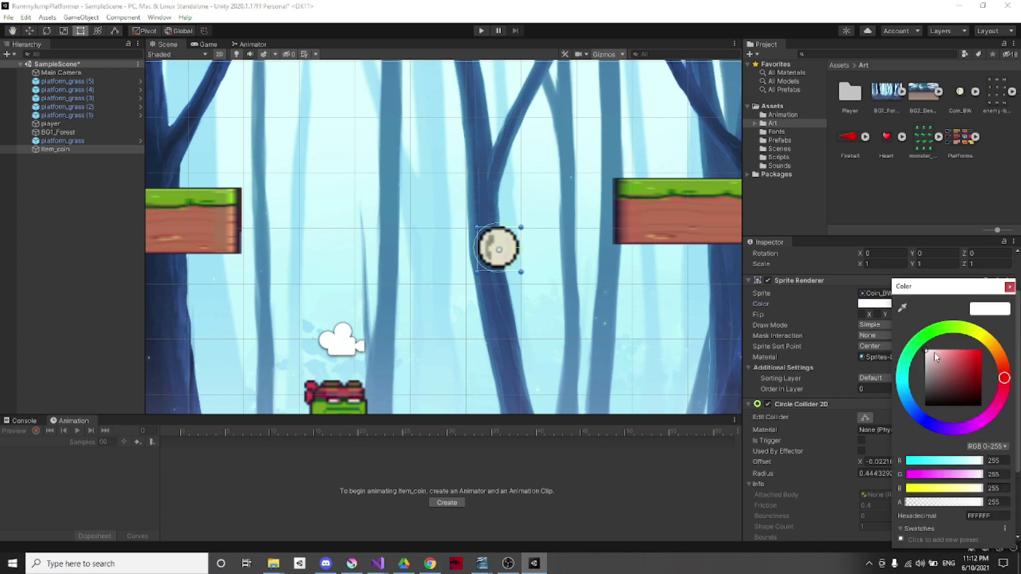
mouse_move(931, 354)
mouse_down()
mouse_move(975, 347)
mouse_move(1002, 361)
mouse_move(962, 334)
mouse_move(893, 342)
mouse_move(891, 406)
mouse_move(927, 422)
mouse_move(1005, 383)
mouse_move(995, 348)
mouse_move(979, 340)
mouse_up()
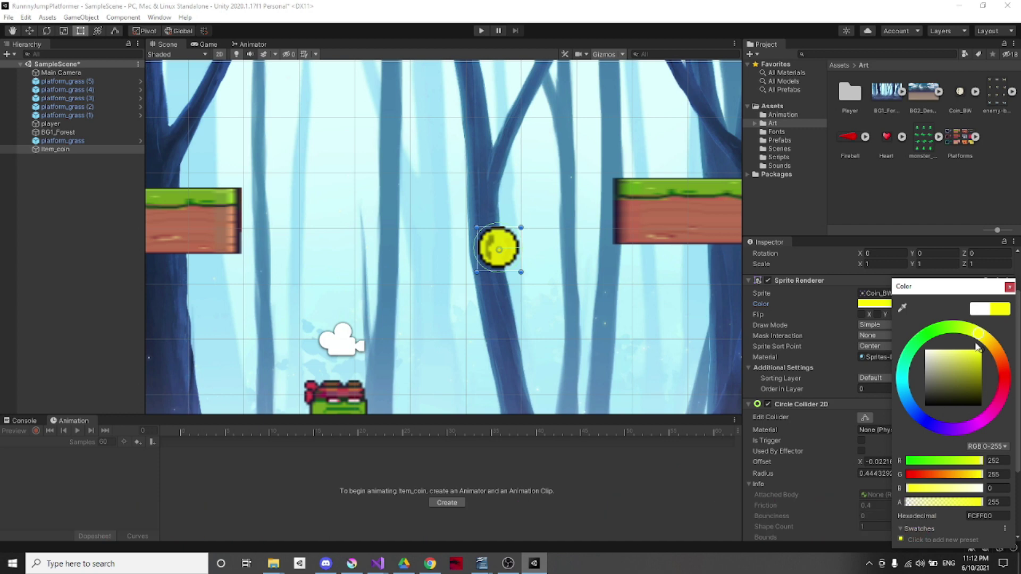
click(1008, 288)
Create an animation clip for Item_coin named item_coin_spin and save it in the project's Assets/Animation folder
scroll(549, 252, down, 3)
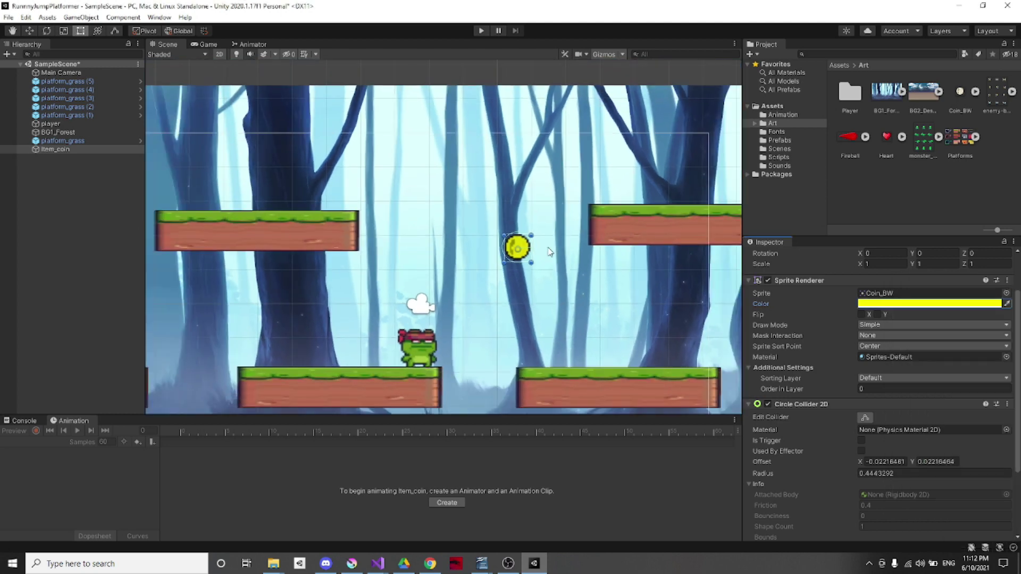
click(57, 149)
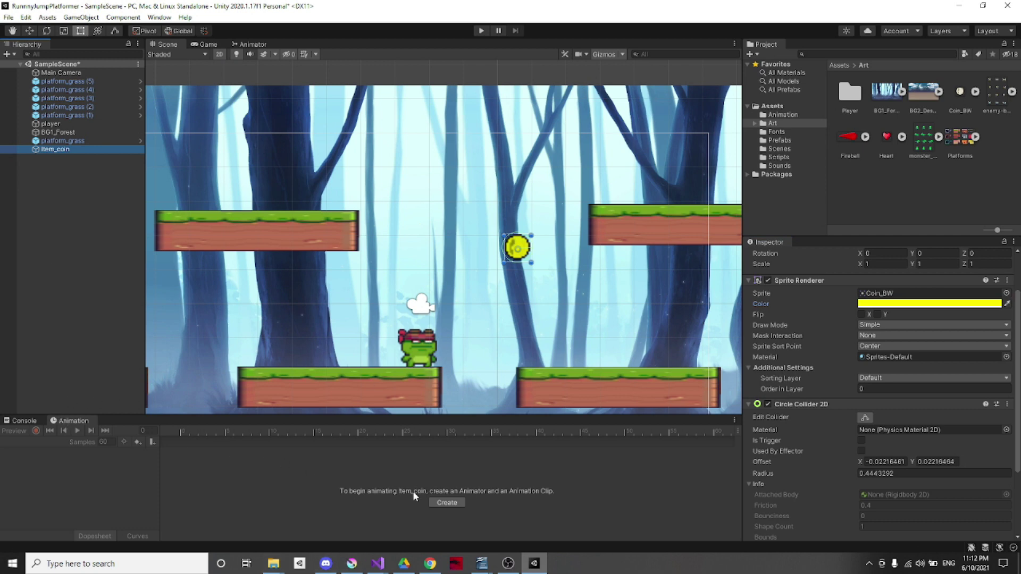
click(447, 502)
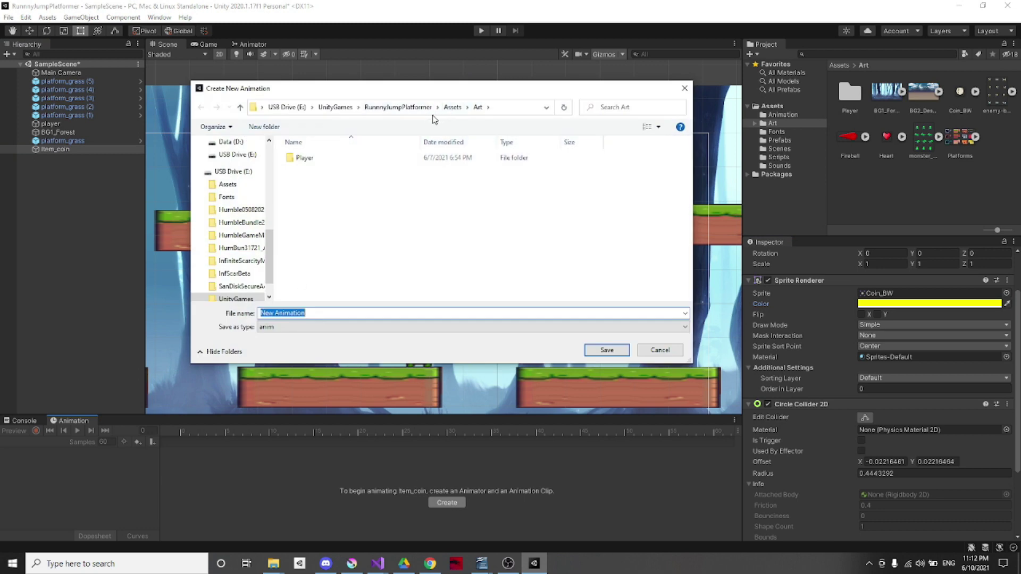
click(452, 108)
double_click(321, 157)
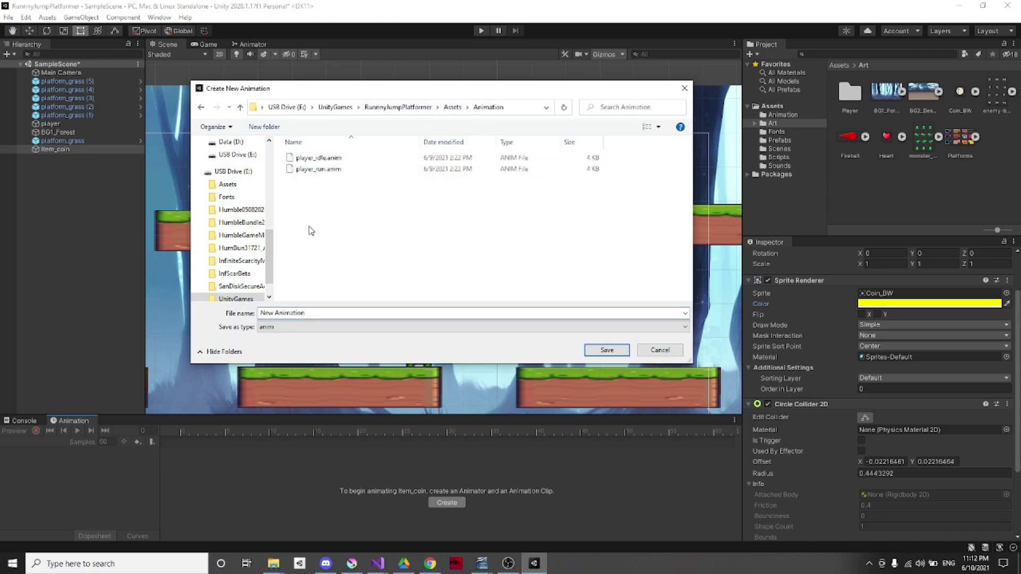
text(item_coin_spin)
click(606, 350)
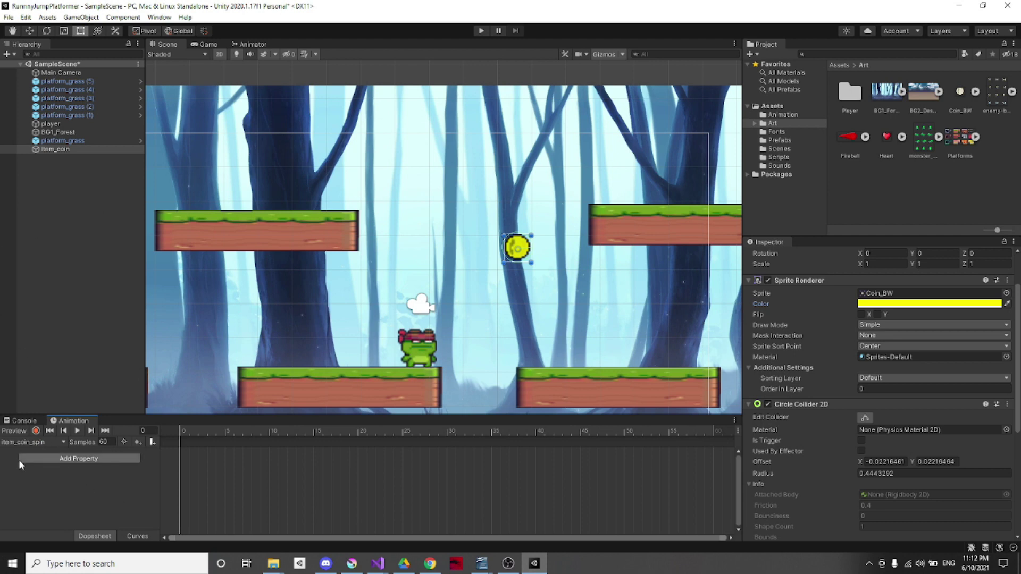
Start keyframe recording on the item_coin_spin clip and key the coin's rotation at 0 on frame 0
click(36, 431)
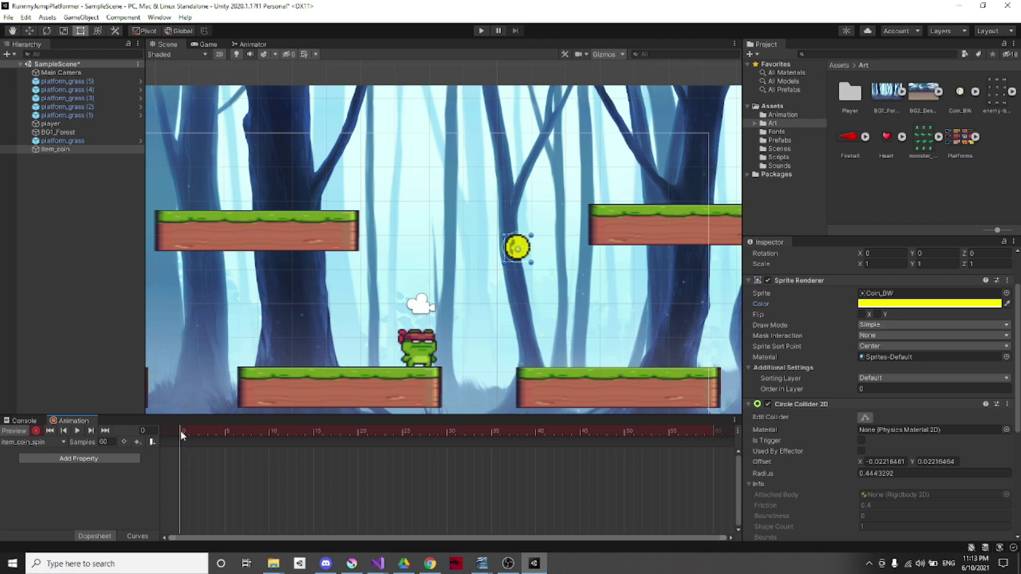
scroll(828, 292, up, 2)
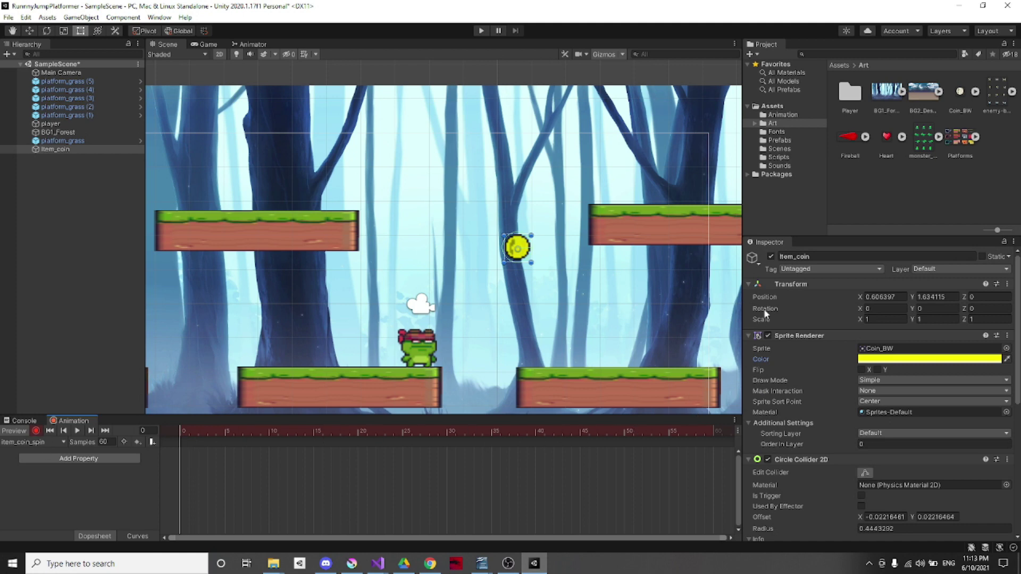
click(897, 307)
text(0)
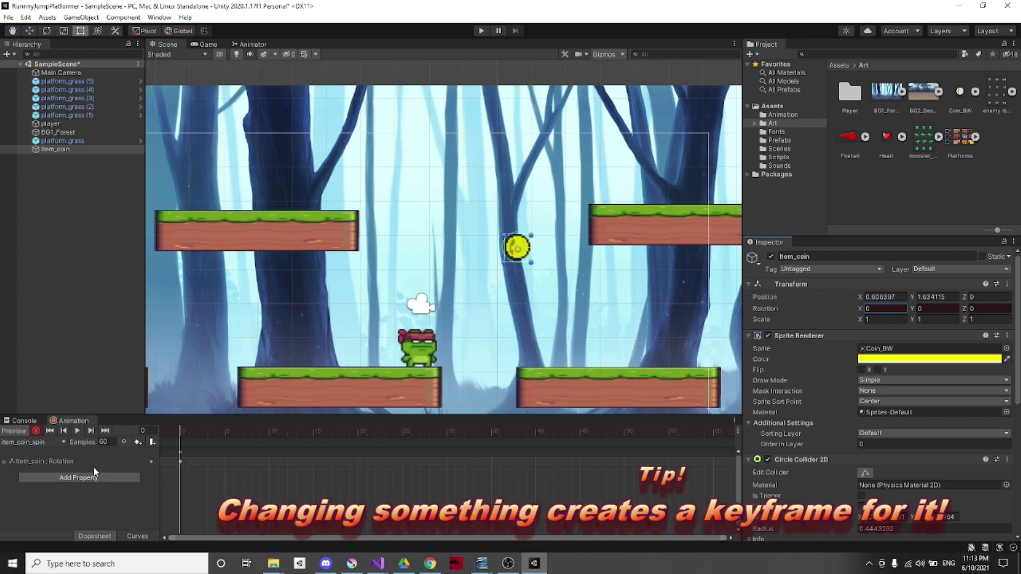
click(79, 477)
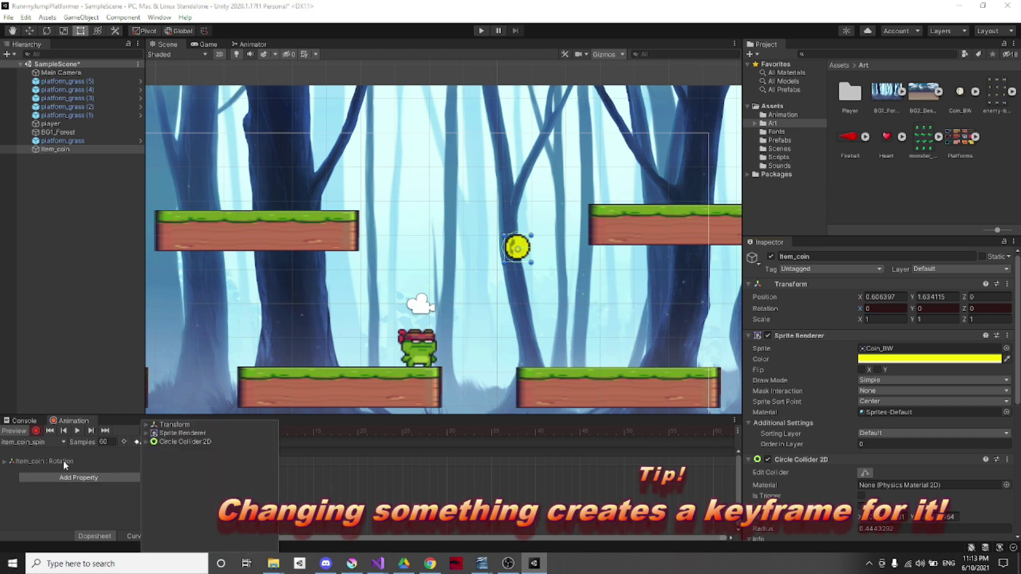
click(147, 426)
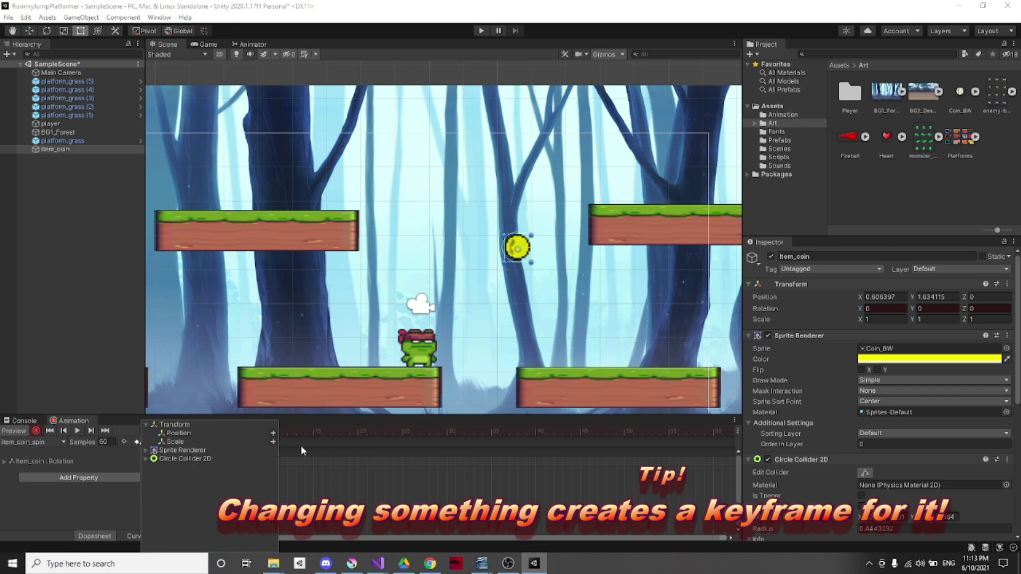
click(100, 498)
click(882, 308)
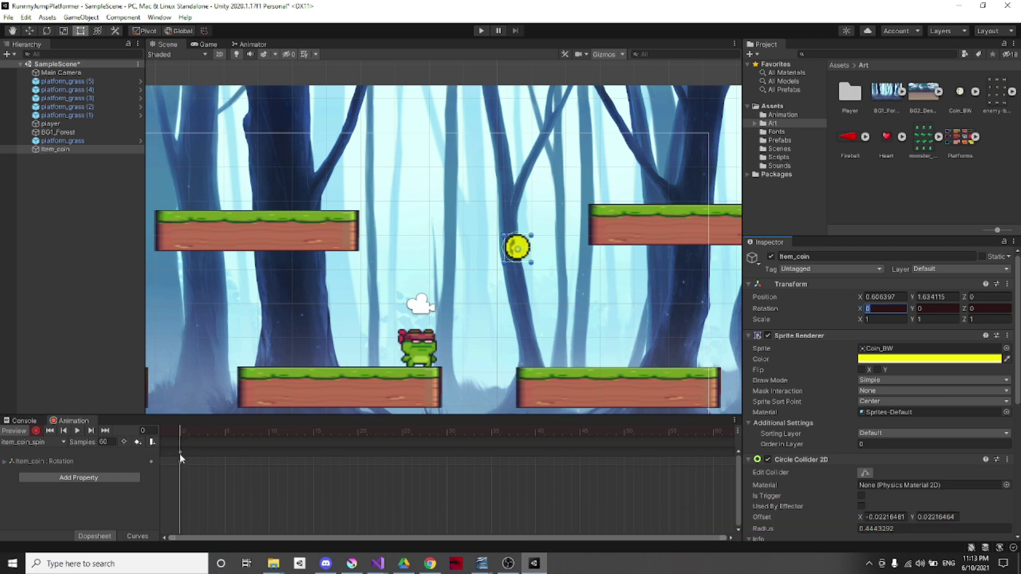
Move the playhead of the item_coin_spin clip to frame 20
click(358, 432)
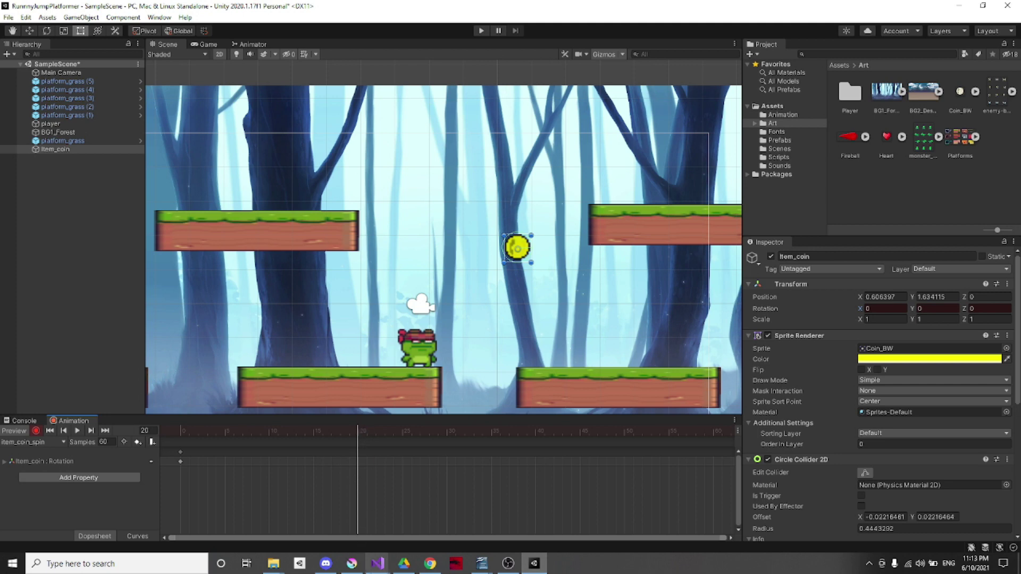
mouse_move(378, 563)
scroll(518, 246, up, 6)
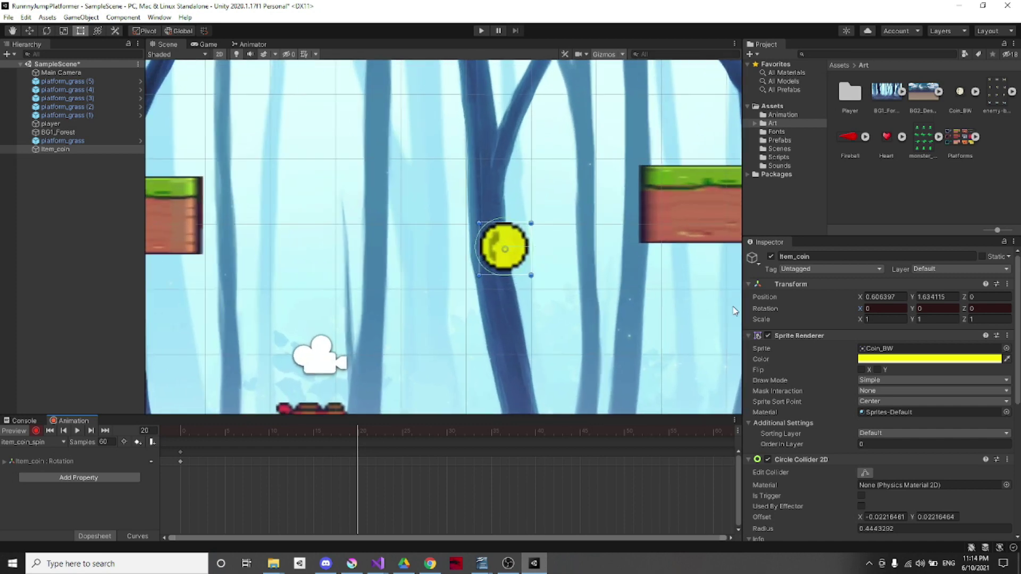
Try rotating the coin about its X, Y and Z axes at frame 20, and undo the trial rotations
click(860, 312)
drag(860, 312, 968, 338)
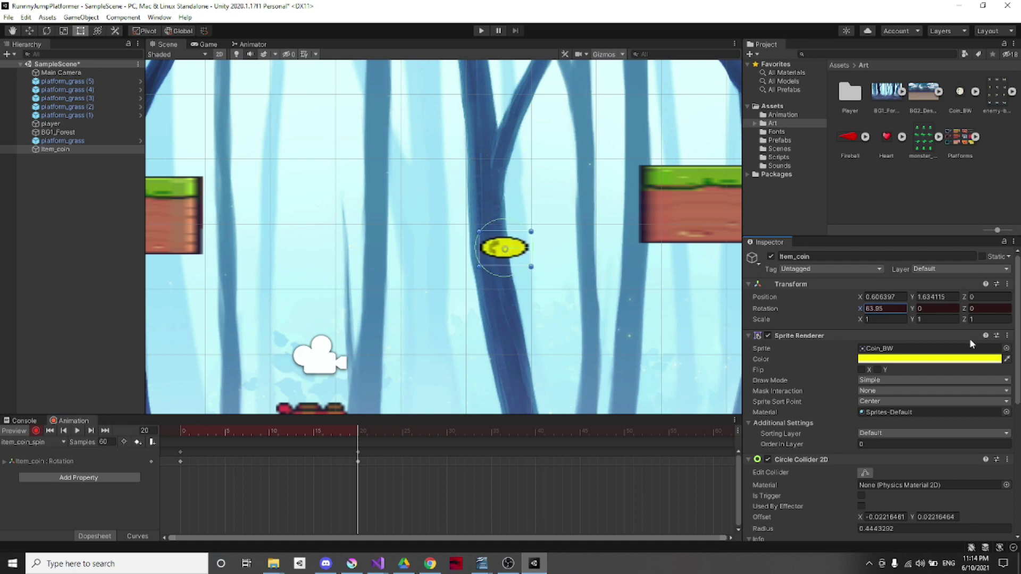
text(0)
drag(913, 309, 857, 515)
text(0)
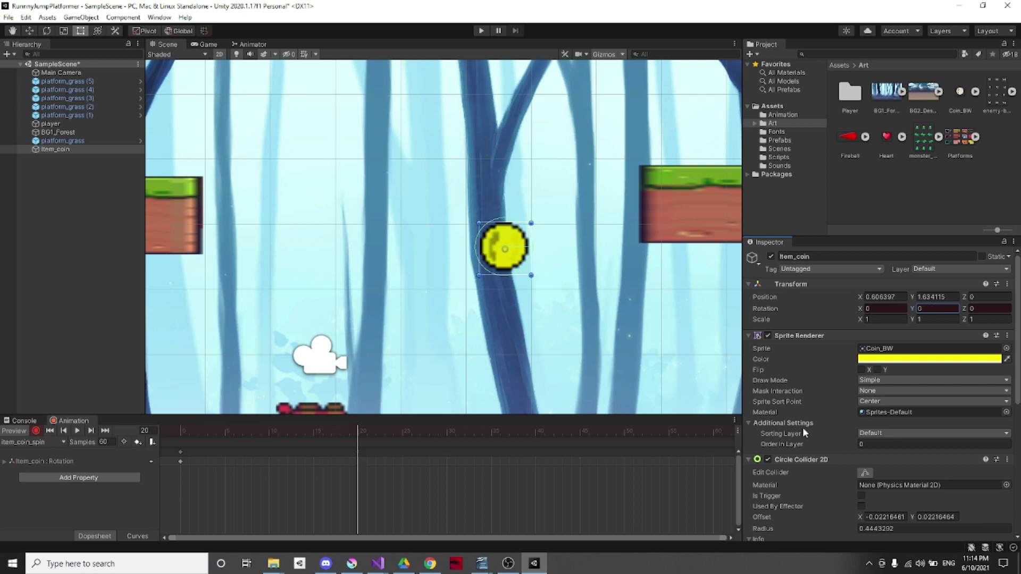
click(967, 313)
text(228.9)
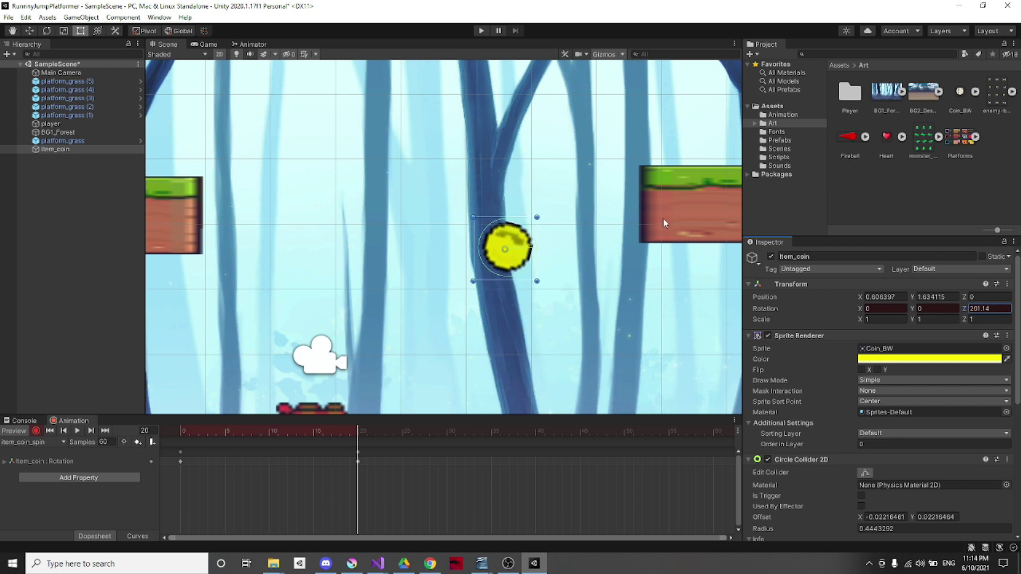
key(ctrl+z)
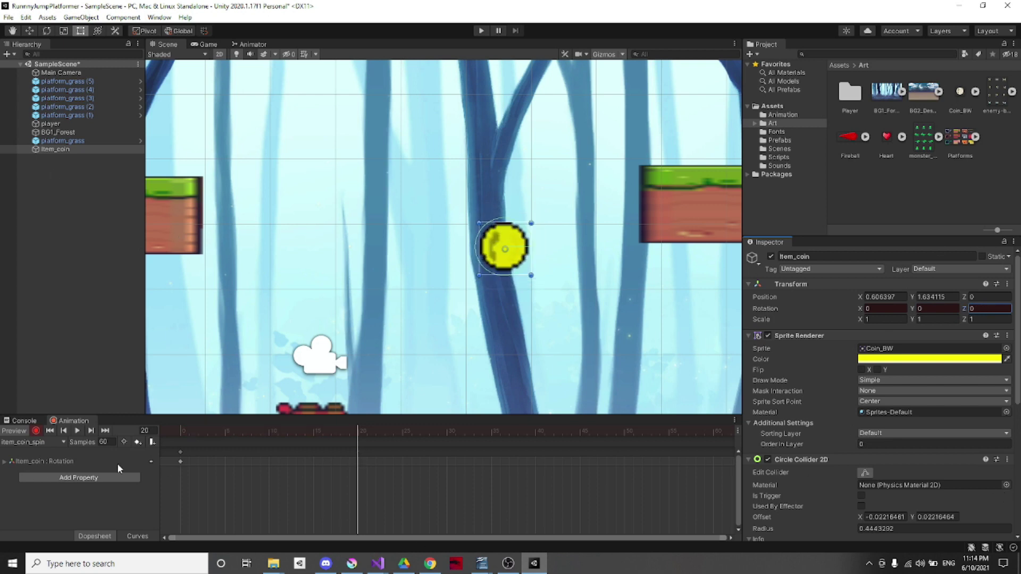
Set the coin's Y rotation to 85 at frame 20, after trying 90 for comparison
click(919, 308)
text(85)
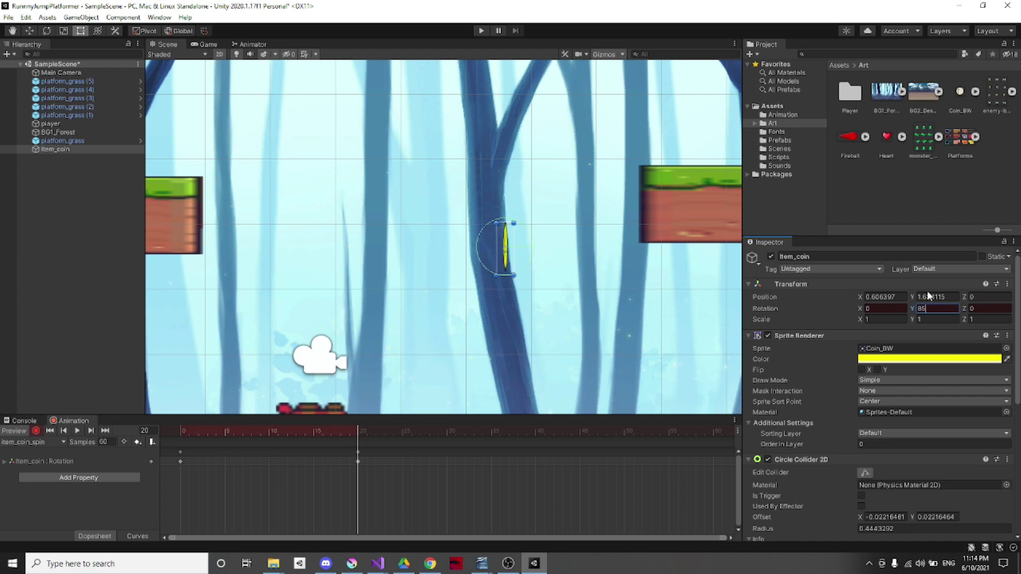
key(BackSpace)
key(BackSpace)
text(90)
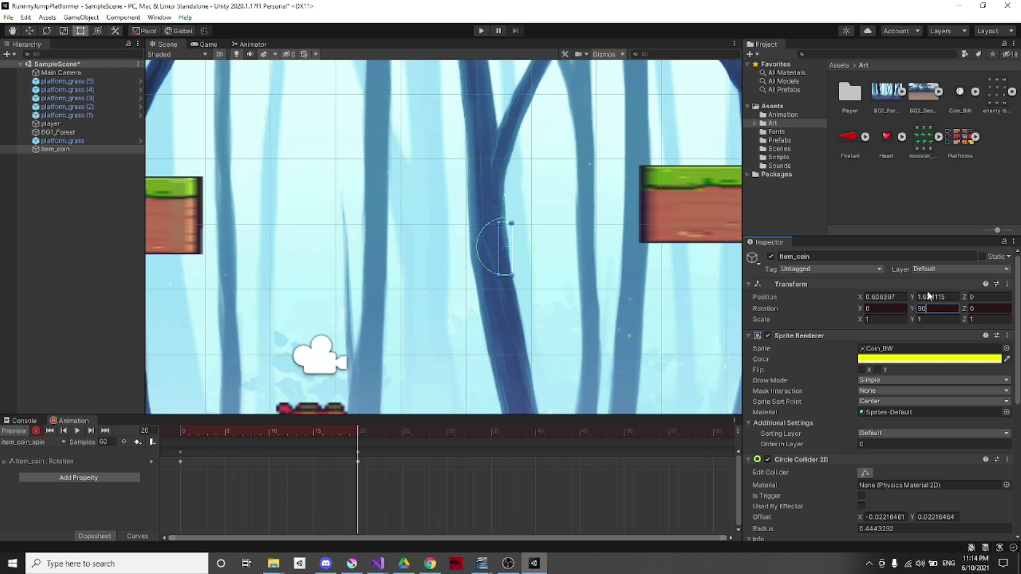
key(BackSpace)
key(BackSpace)
text(85)
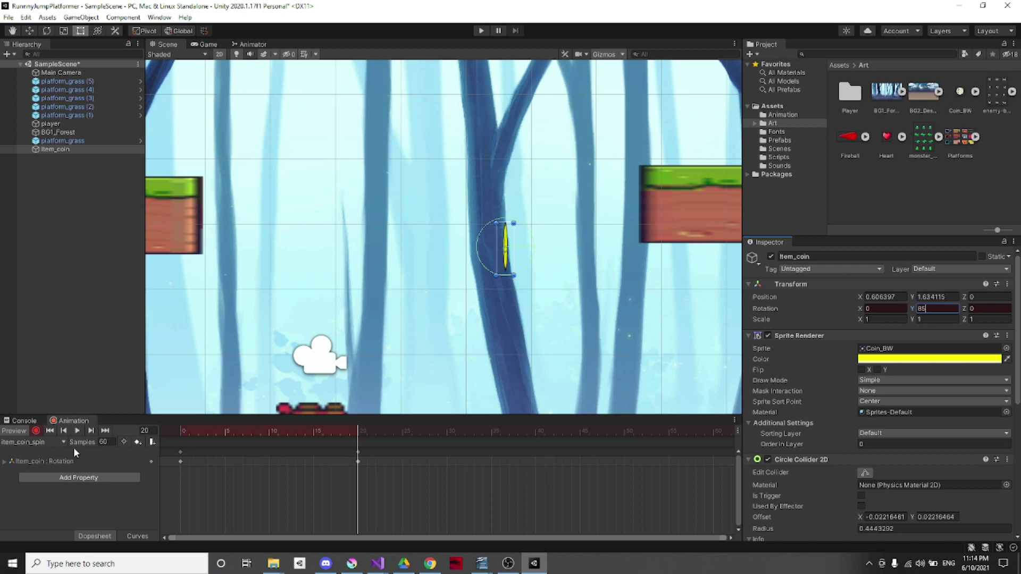
Preview the coin's spin by scrubbing between frames 0 and 20 and playing the animation clip
drag(188, 434, 304, 434)
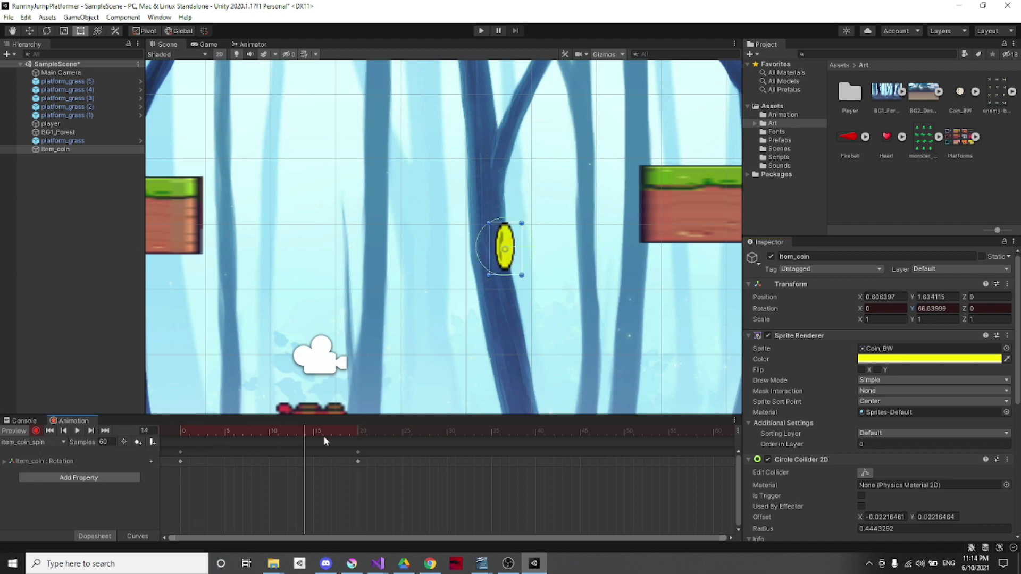
click(358, 432)
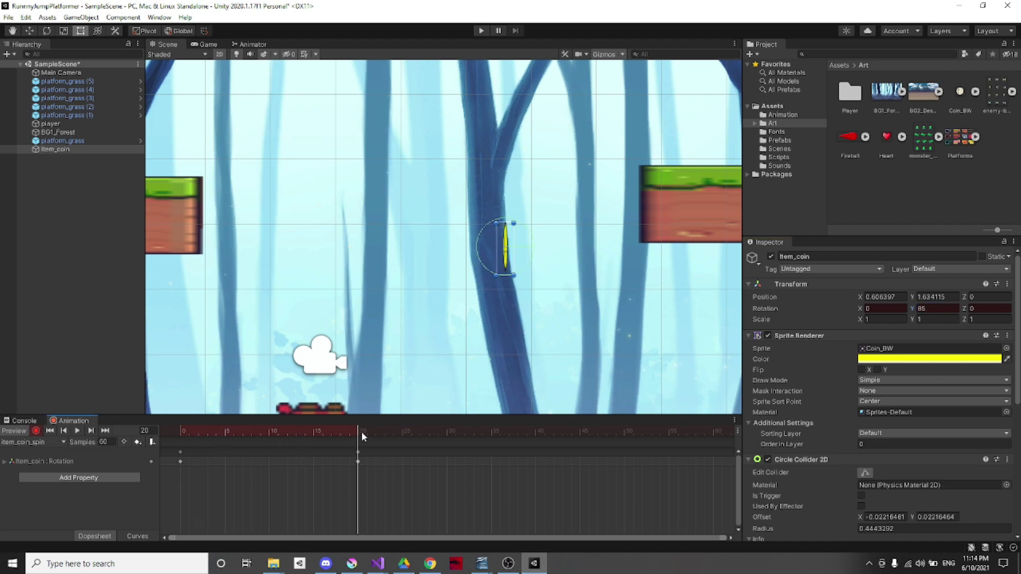
click(77, 430)
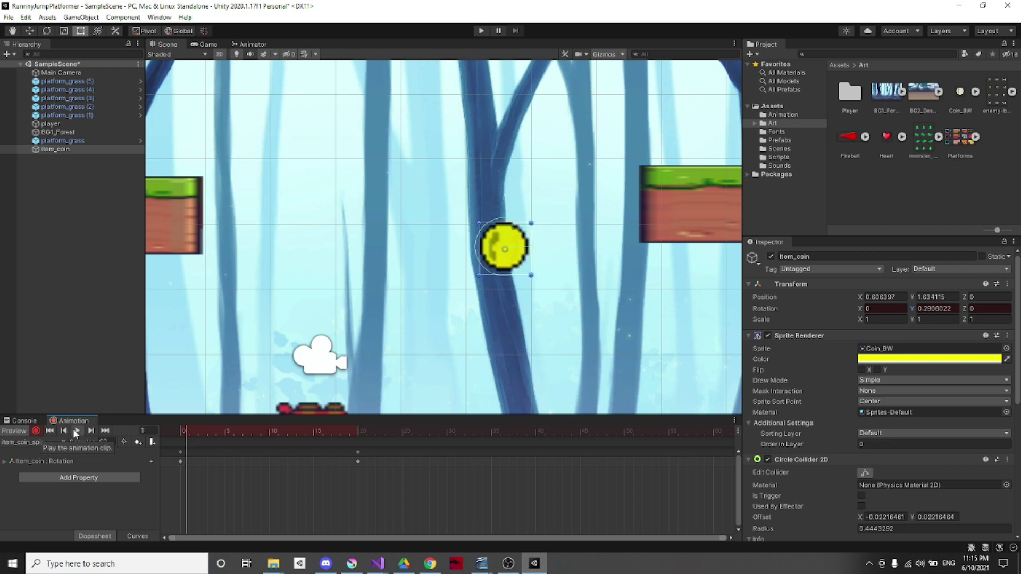
Copy the coin's rotation keyframe from frame 0 and paste it at frame 40 of the spin clip
click(358, 430)
click(176, 432)
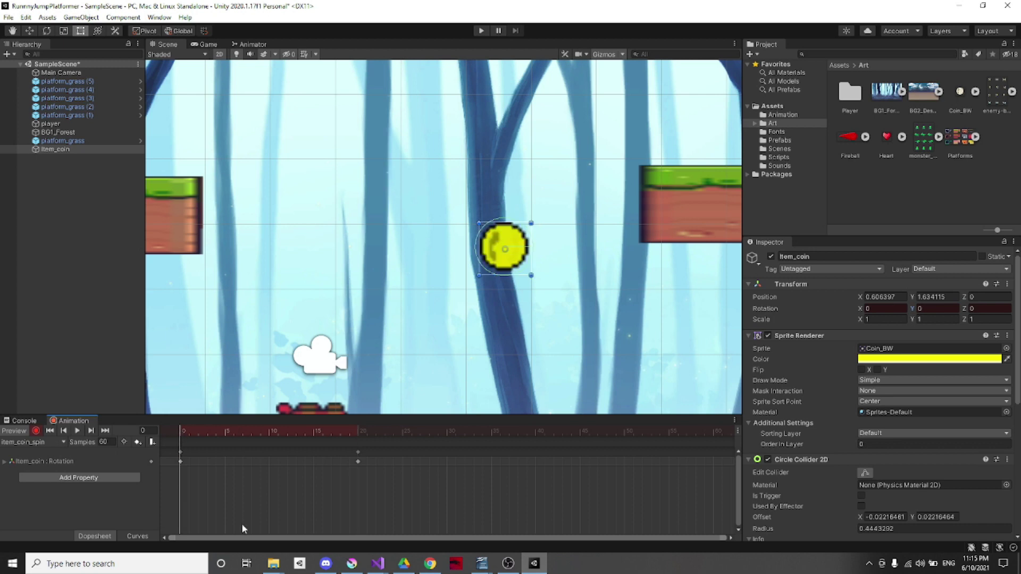
click(534, 435)
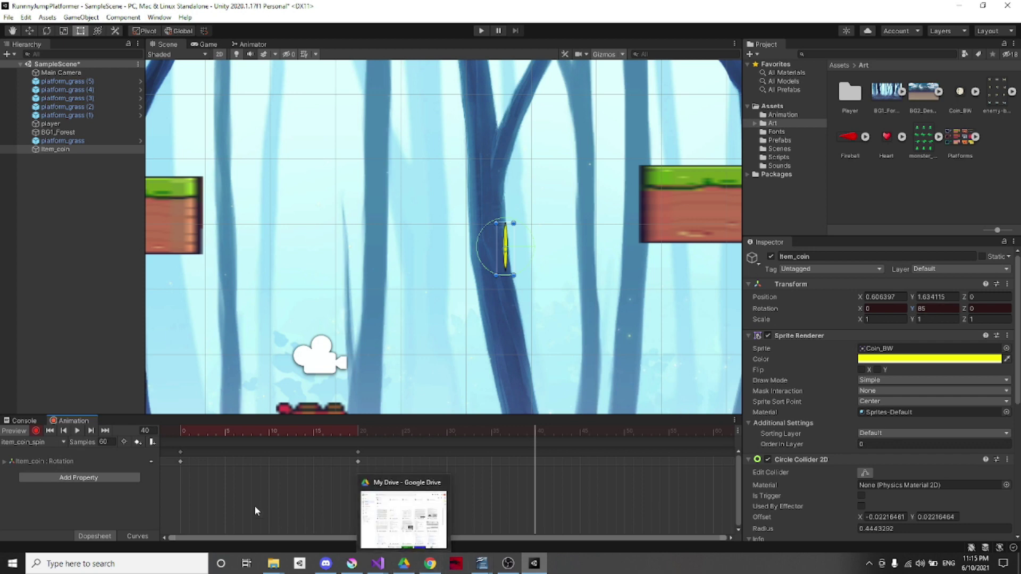
click(181, 431)
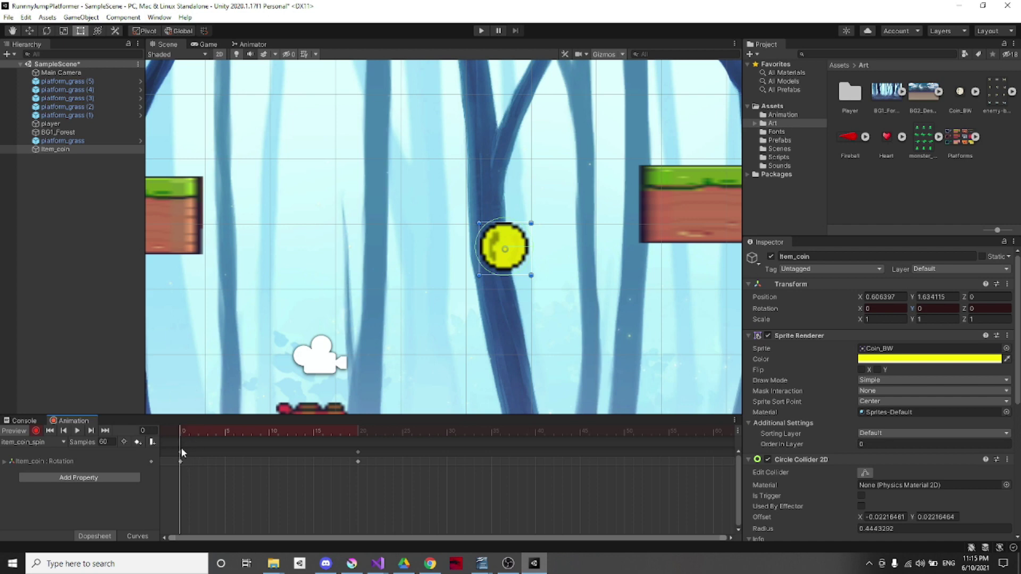
click(181, 460)
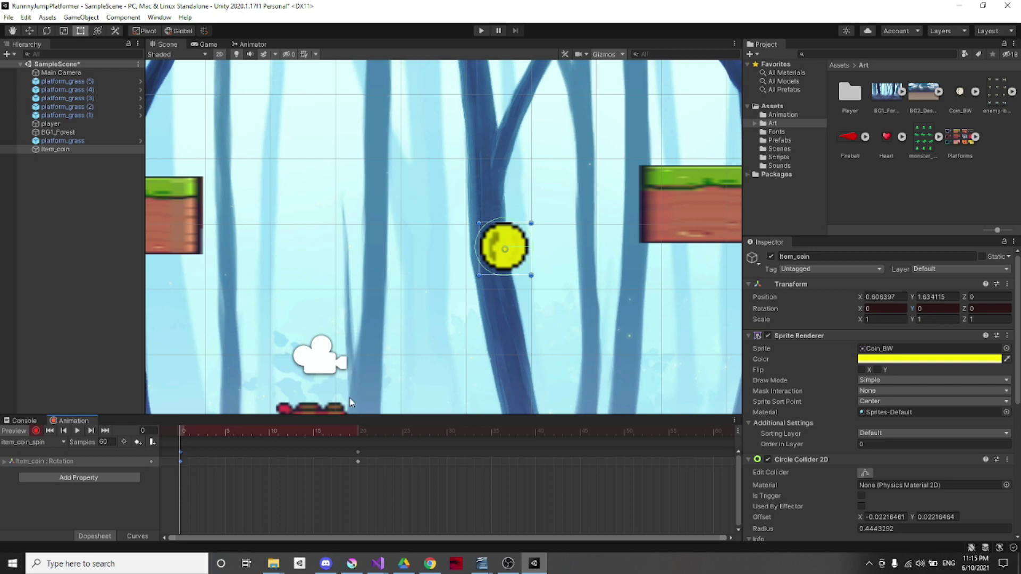
click(537, 432)
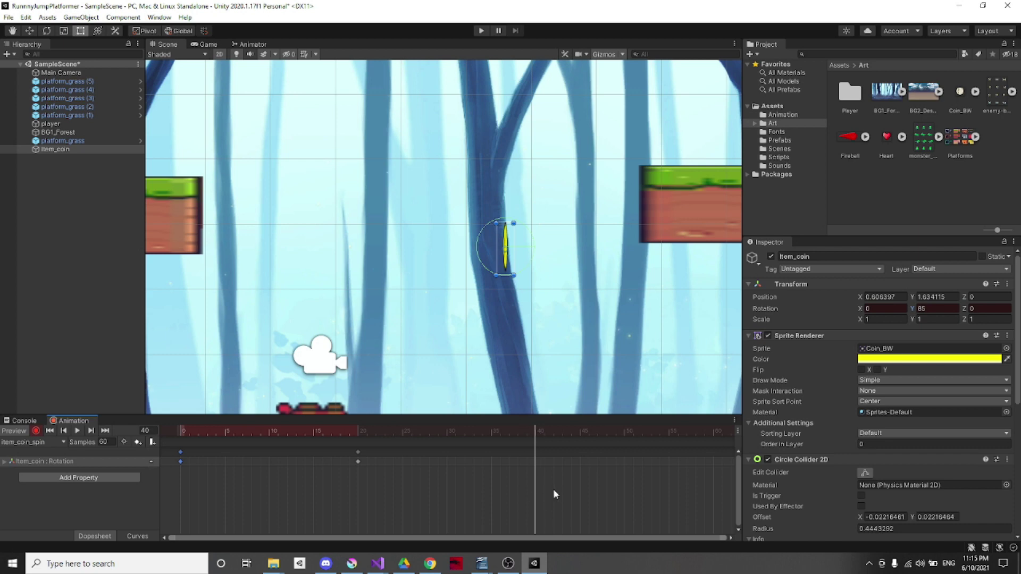
key(ctrl+v)
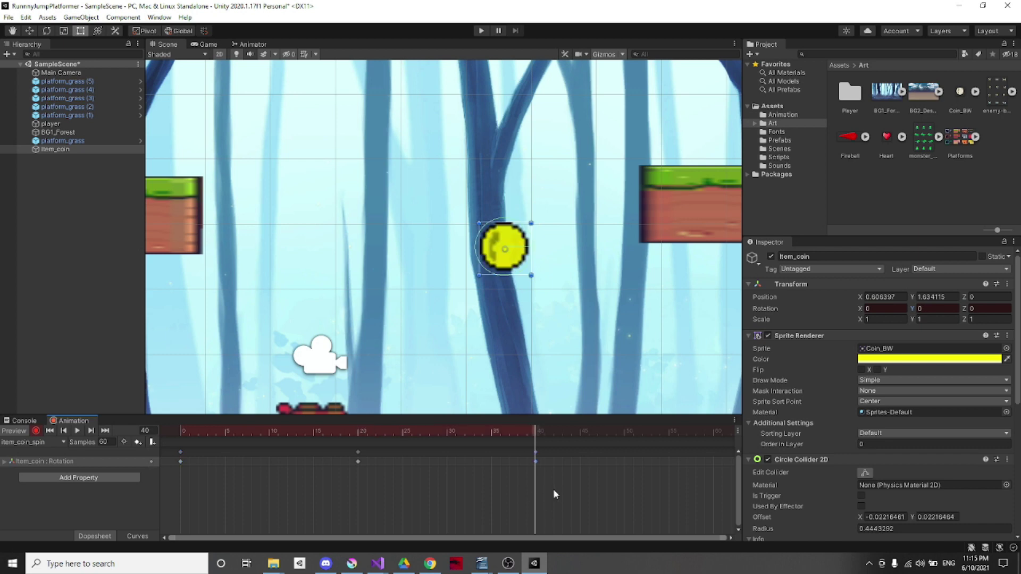
Preview the full spin loop by scrubbing between frames 0 and 40 and playing the clip
click(180, 432)
click(537, 432)
click(77, 430)
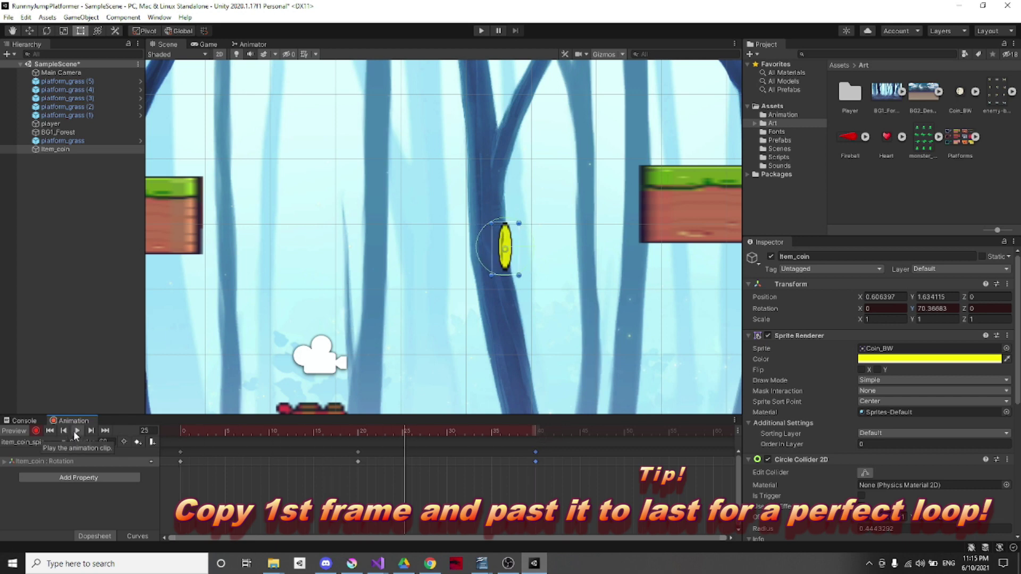
Set the coin's Y rotation to 88 at frame 20, after trying 90 and playing the clip
click(359, 431)
click(954, 310)
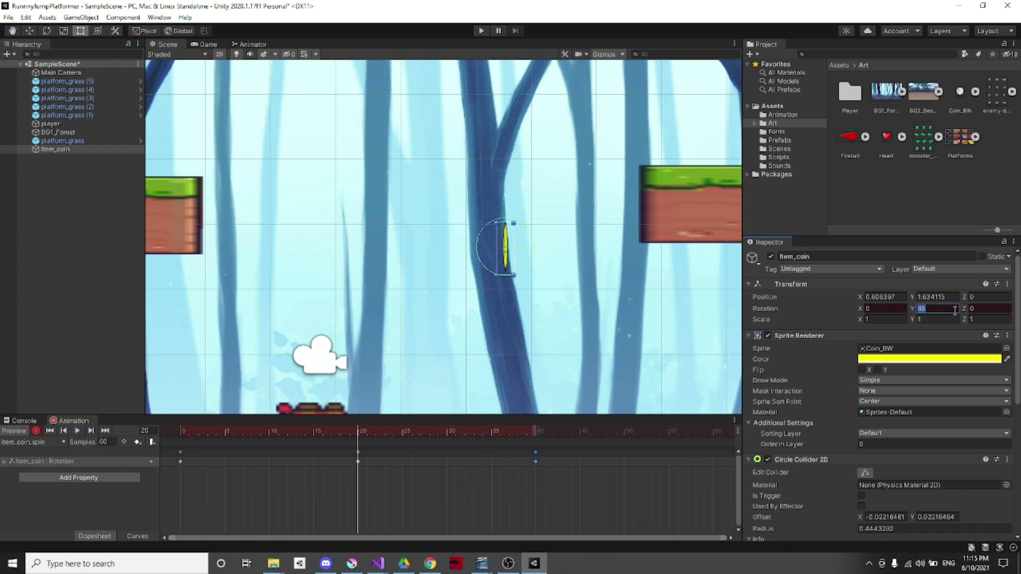
text(90)
click(77, 432)
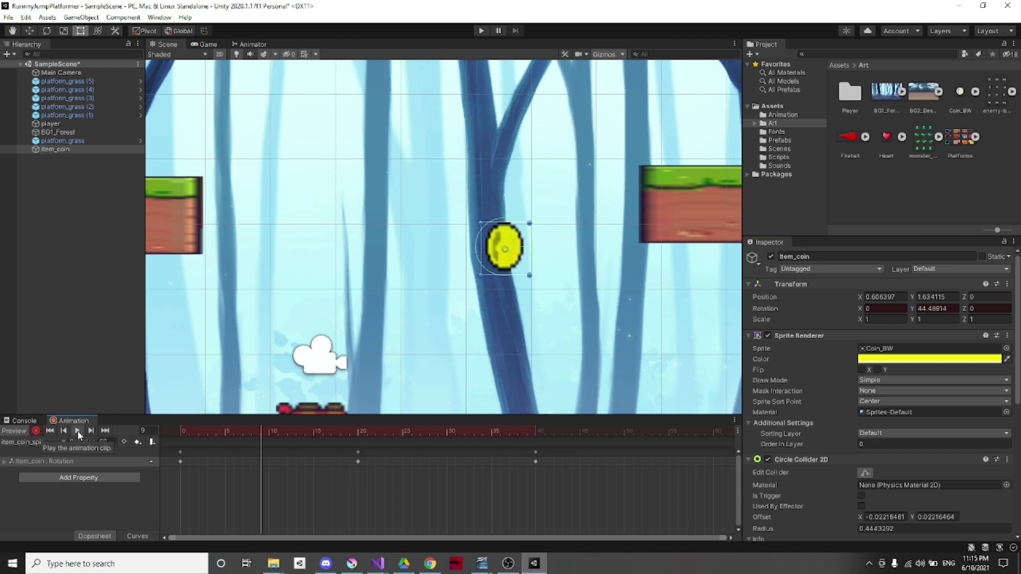
click(356, 430)
click(944, 309)
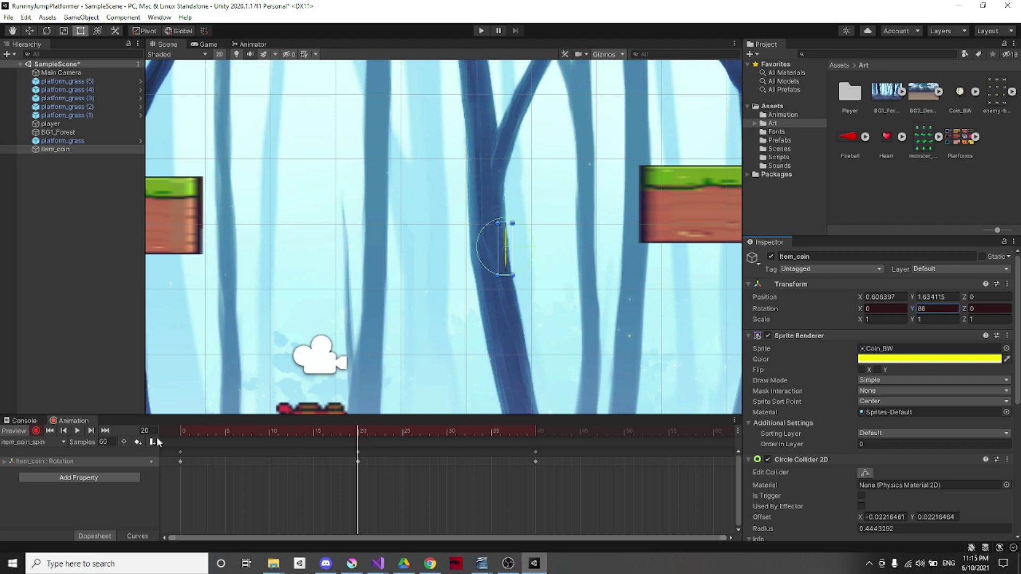
Set the spin clip's sample rate to 120 while it plays, after trying 48 for comparison
click(105, 442)
click(78, 431)
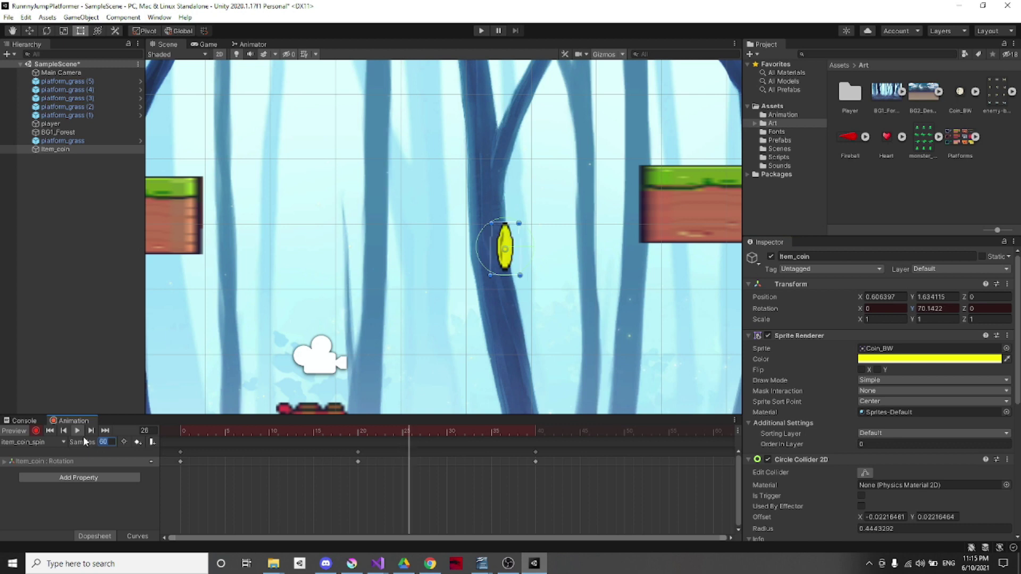
text(48)
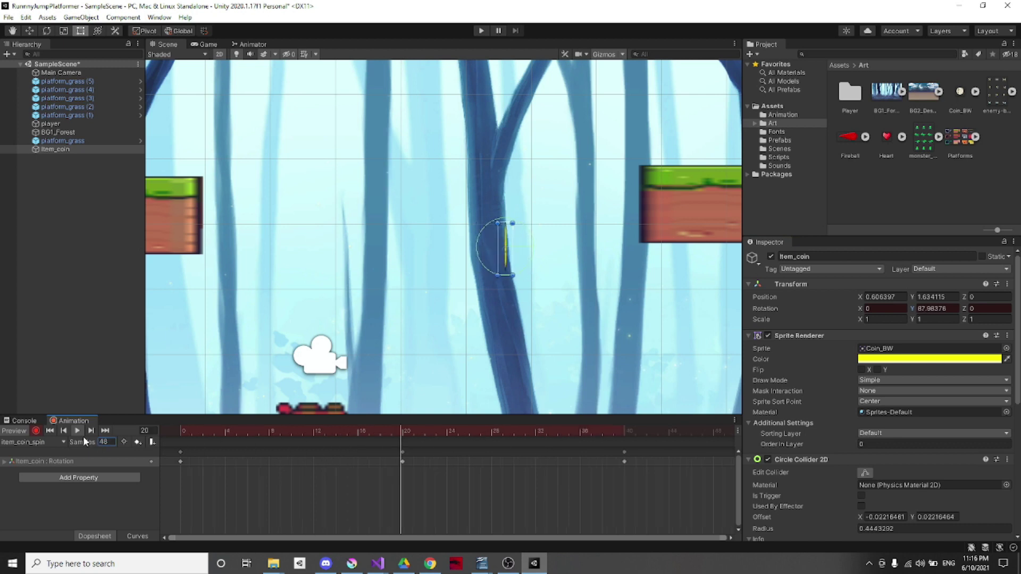
key(Return)
drag(111, 442, 55, 445)
text(120)
key(Return)
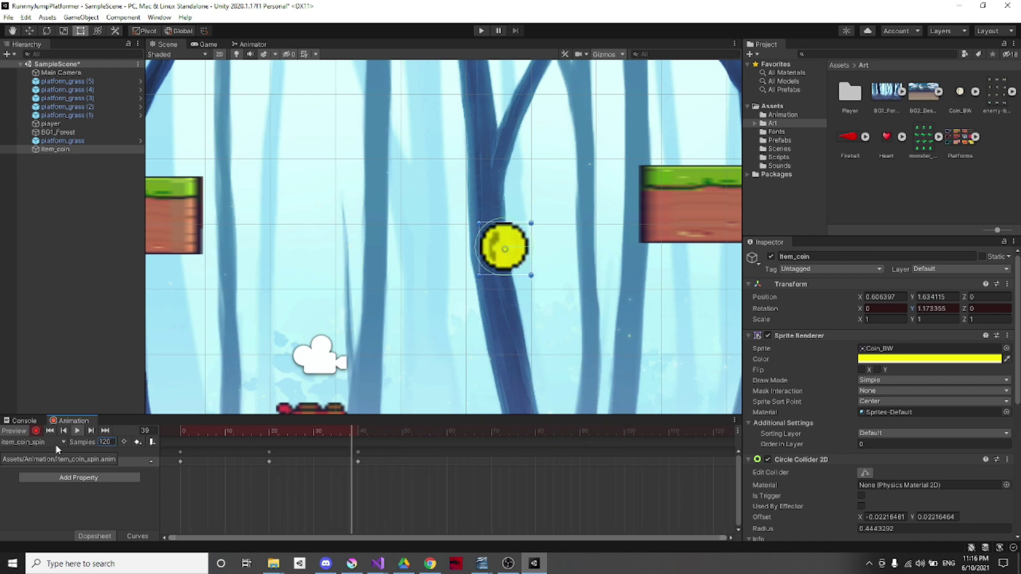
Check the coin's spin against the whole level, then turn off keyframe recording and end the animation playback
scroll(435, 285, down, 5)
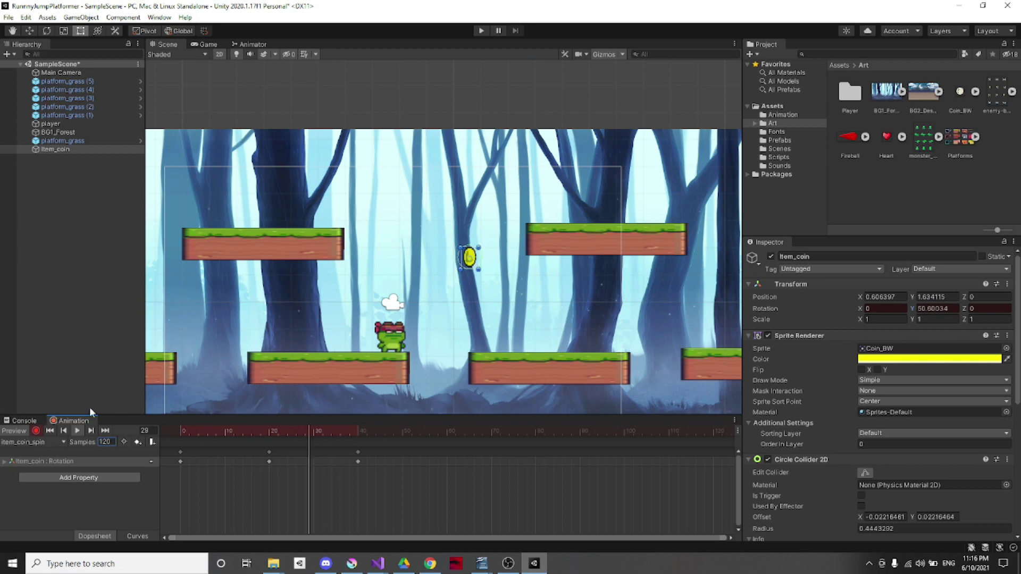
click(77, 430)
click(75, 433)
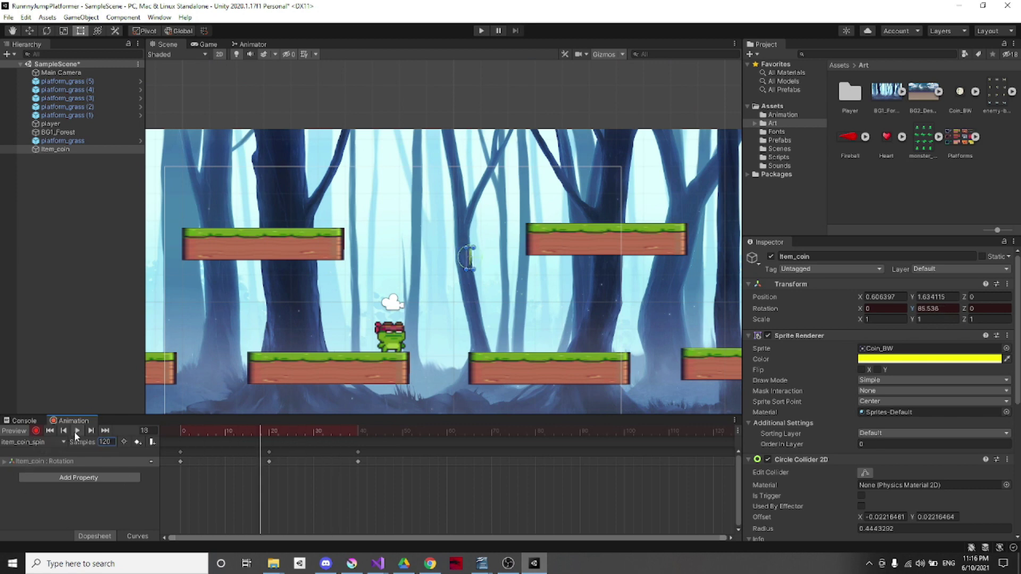
click(36, 431)
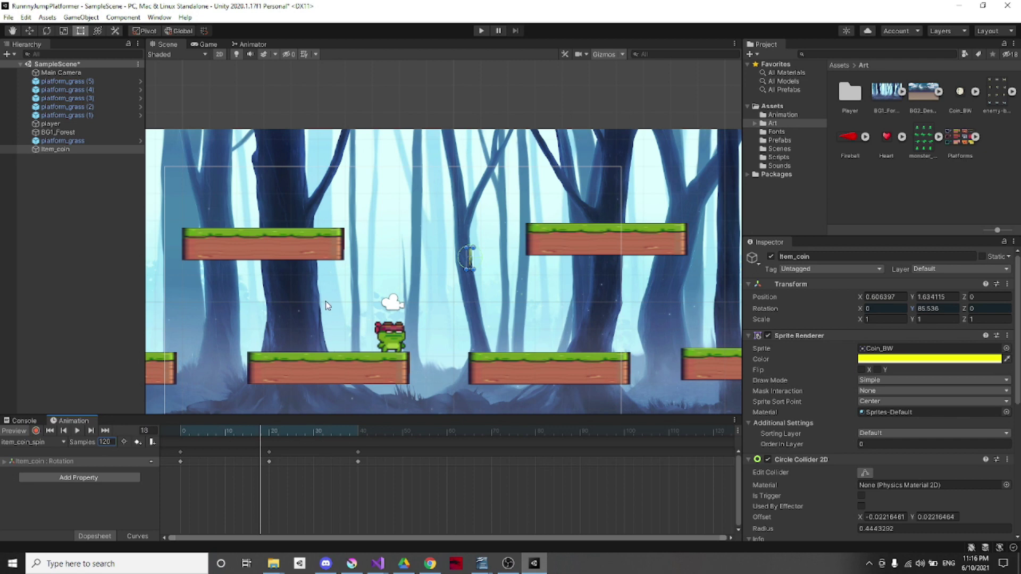
click(77, 431)
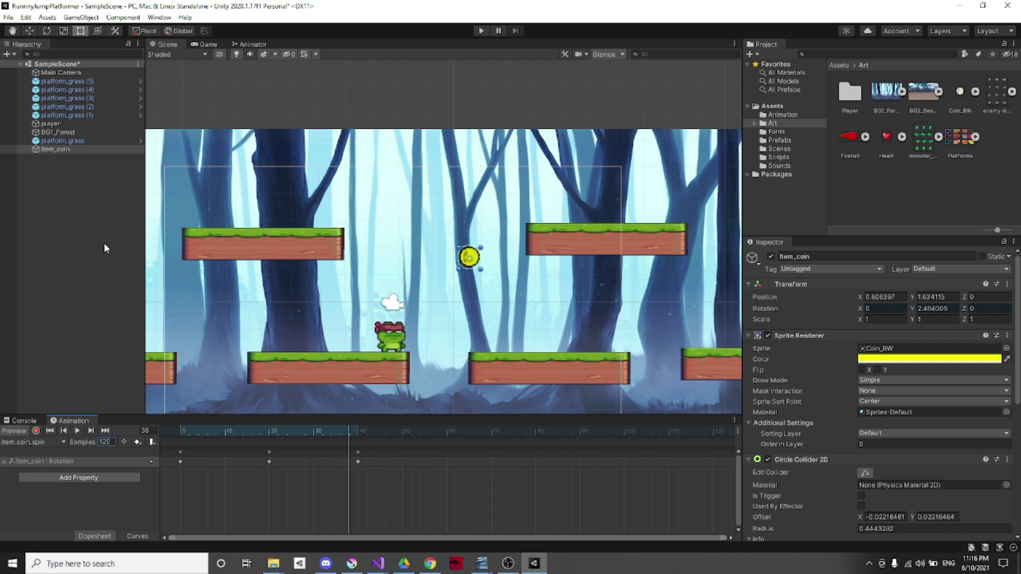
Save item_coin as a prefab in the Prefabs folder and place four instances just above the two upper and two central lower platforms
click(57, 148)
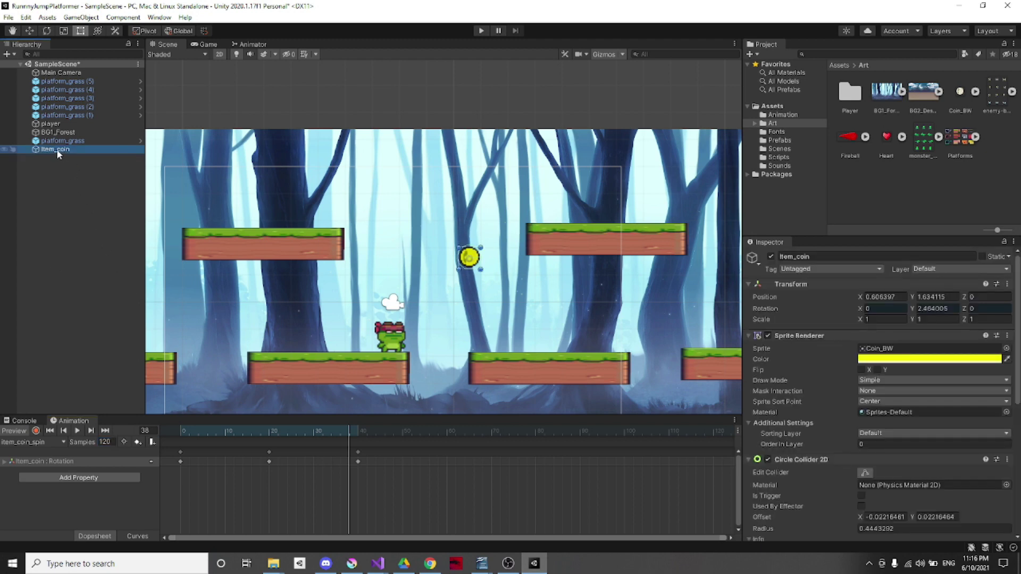
drag(56, 148, 775, 145)
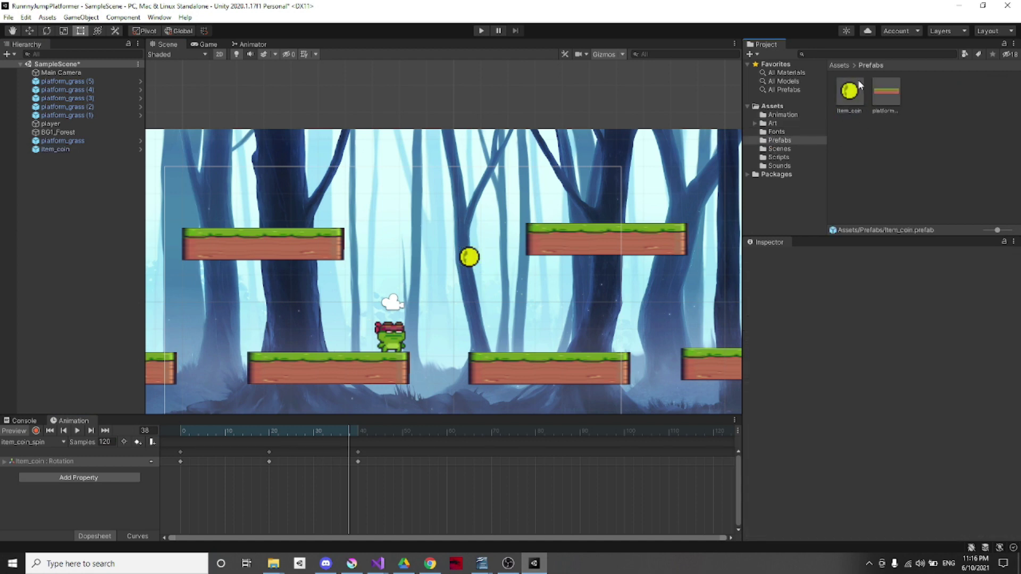
drag(850, 91, 605, 198)
drag(845, 93, 298, 211)
drag(854, 99, 275, 340)
scroll(420, 270, down, 3)
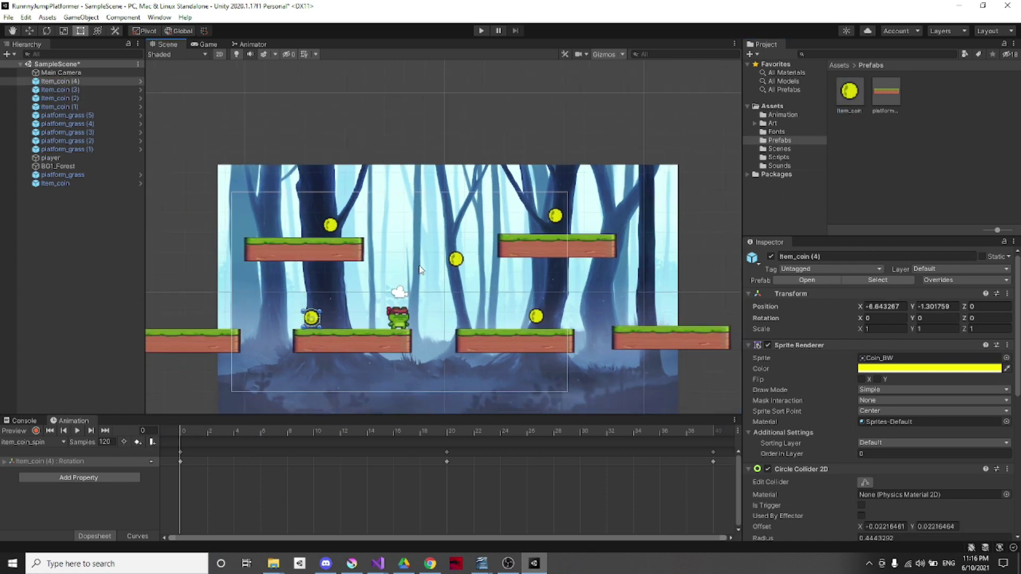